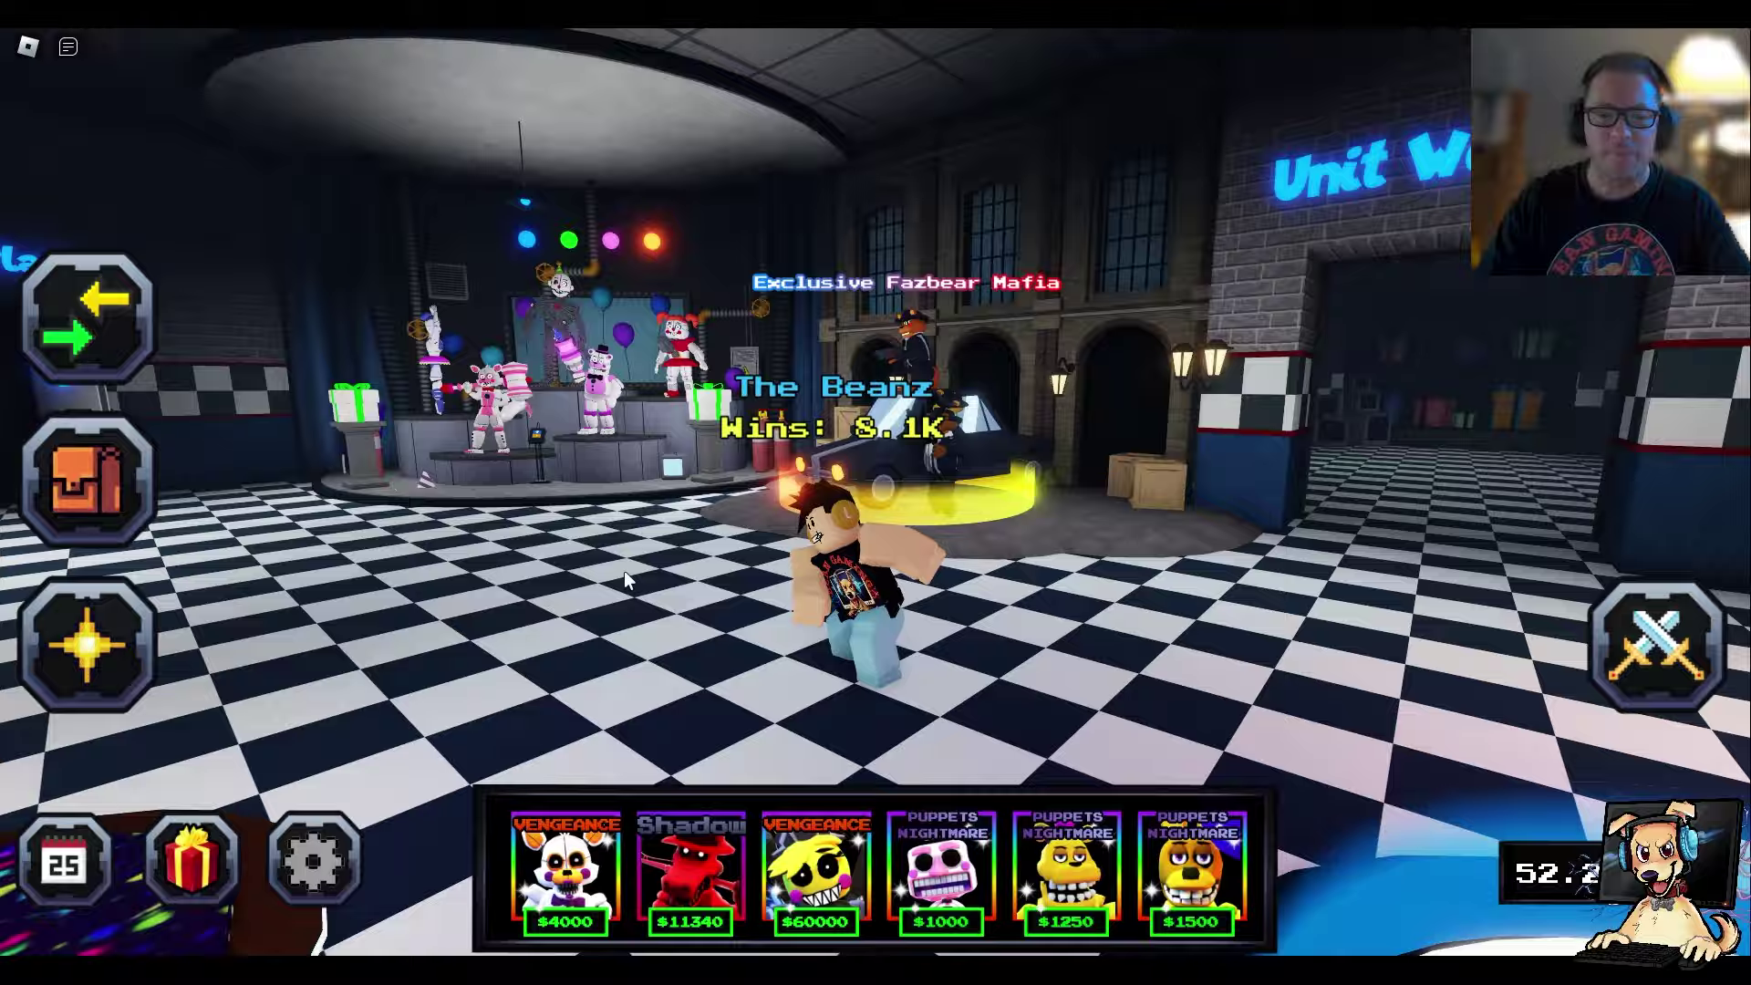
key("w")
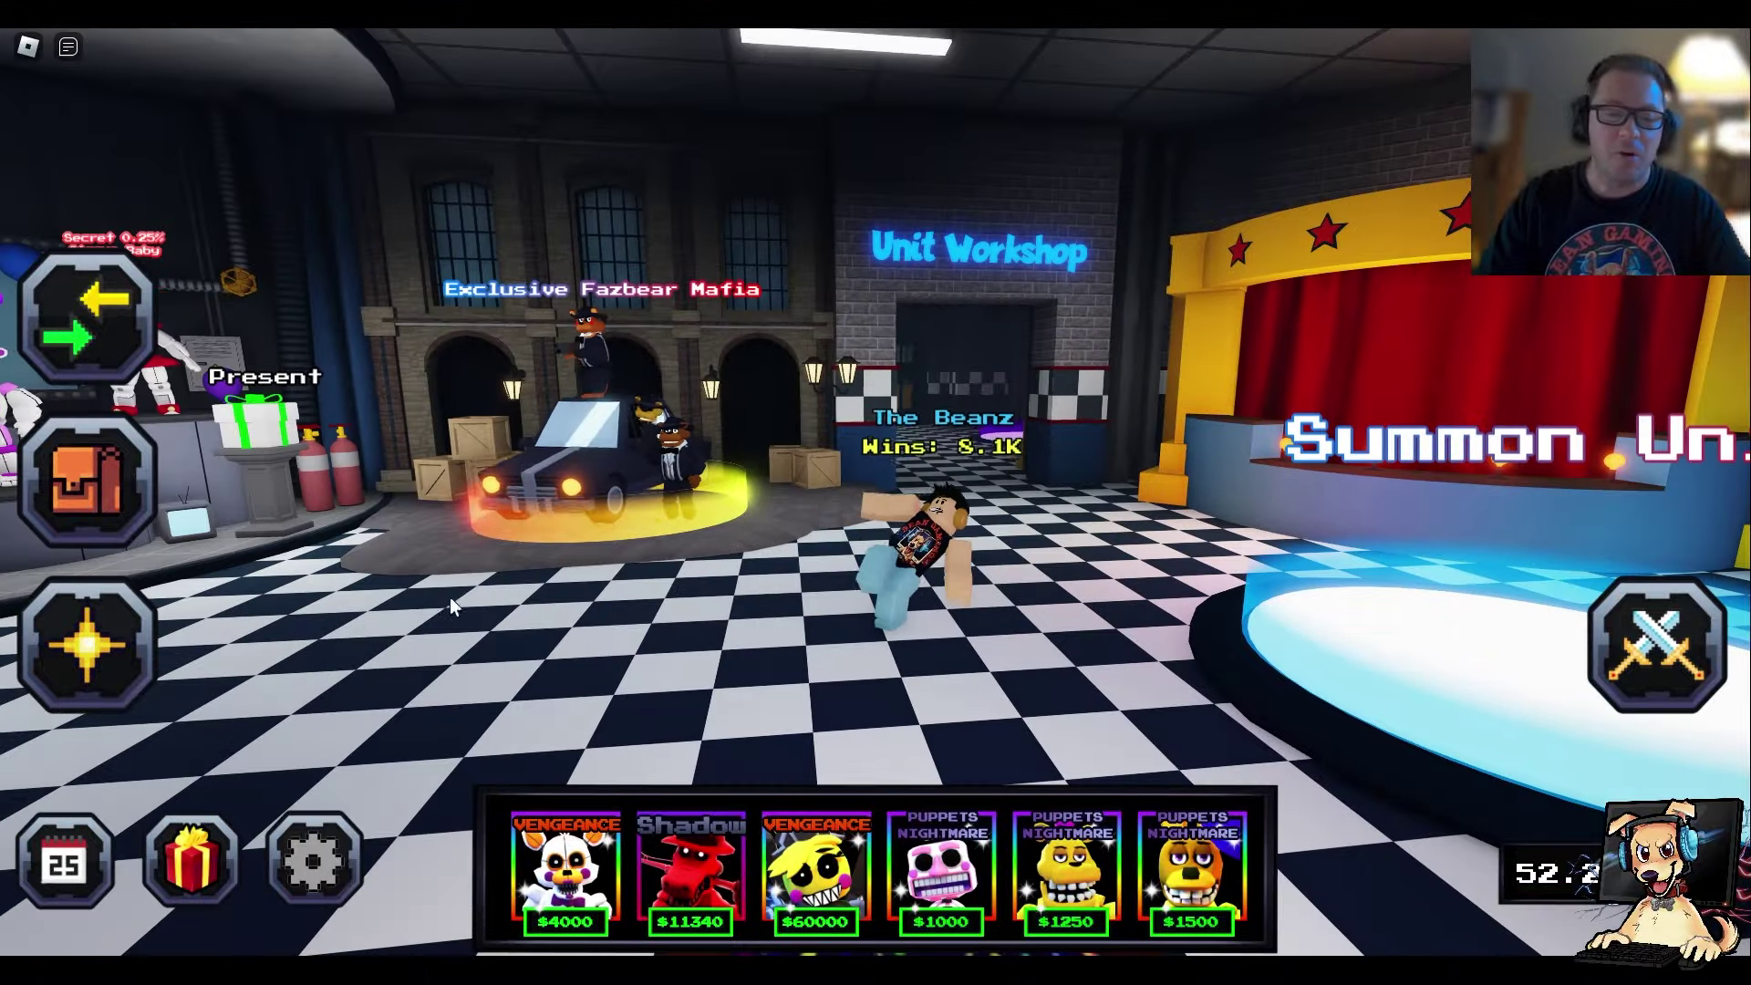
key("s")
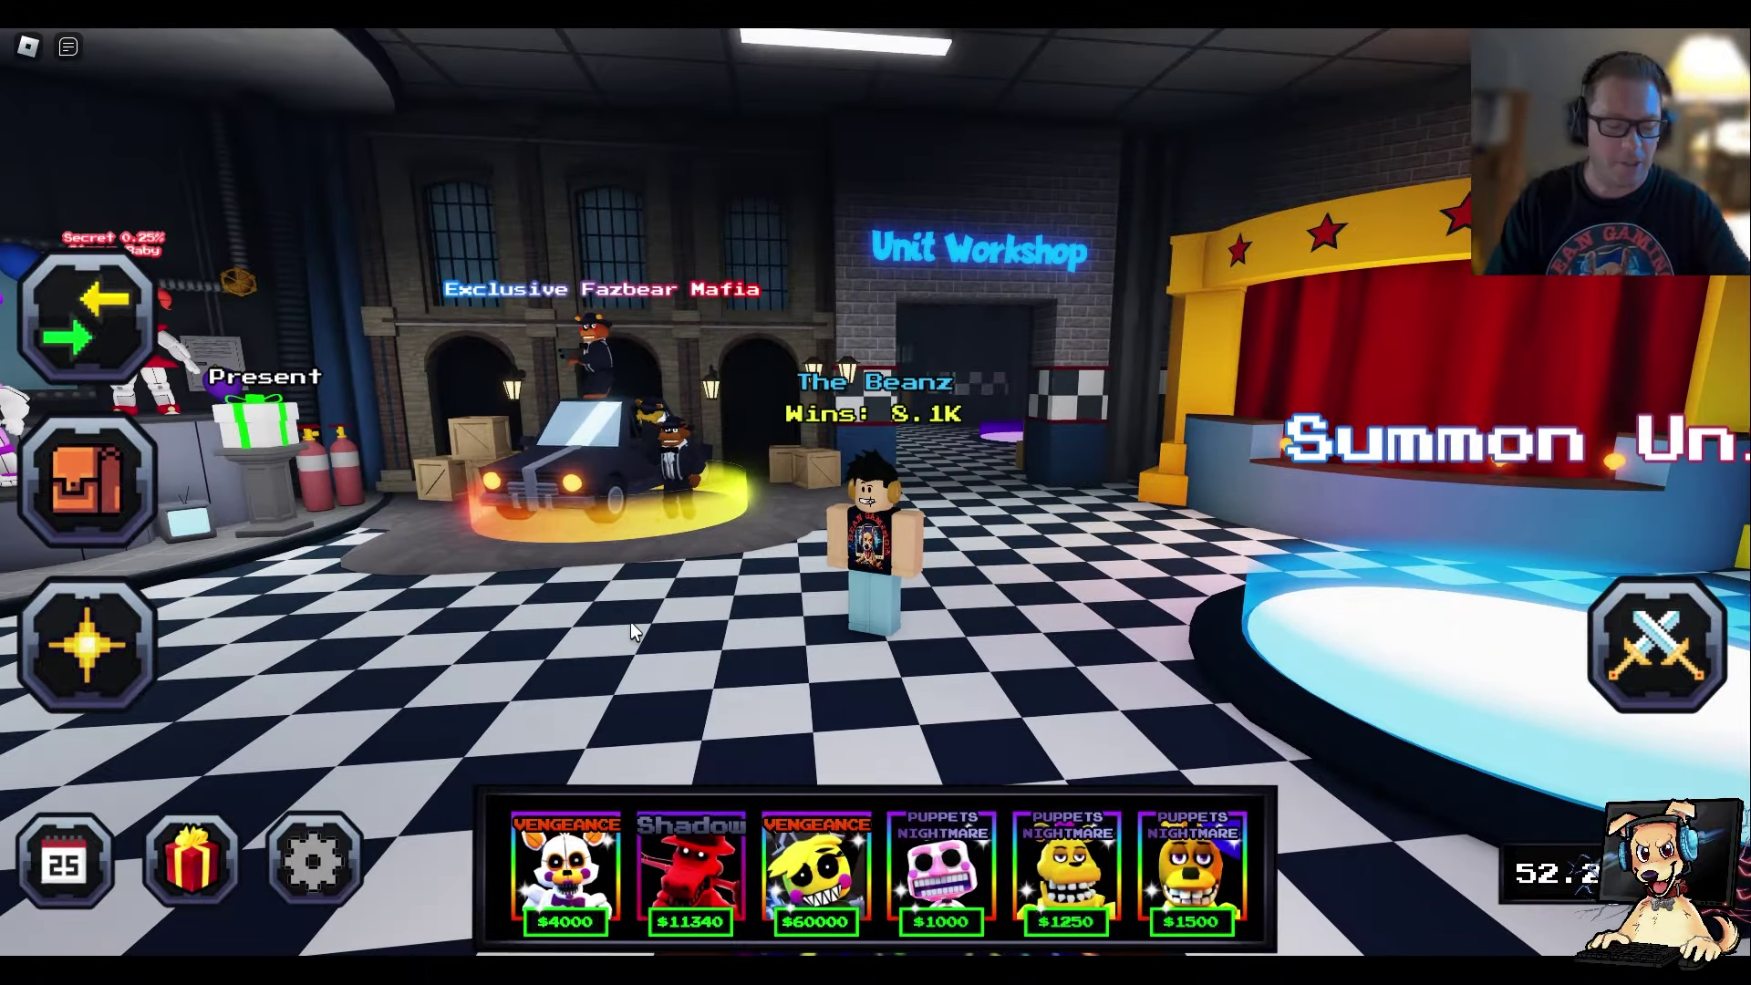
key("s")
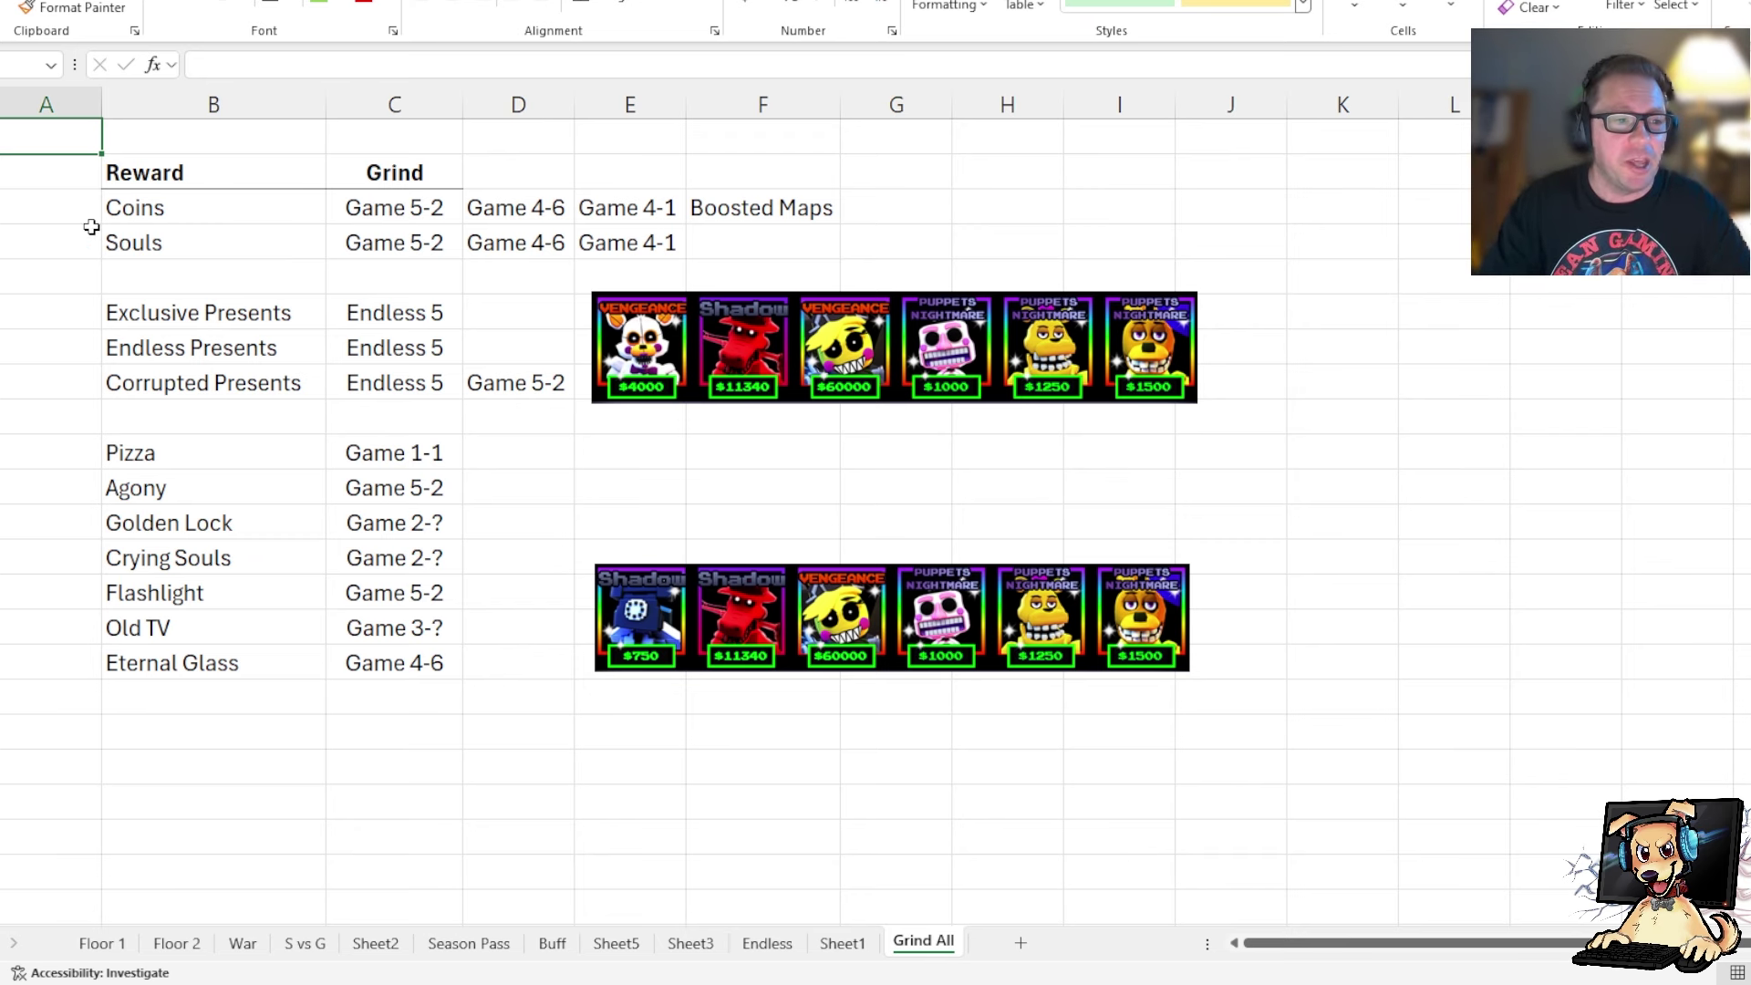
Step: Examine the grind options in the Coins row, selecting the reward, Game 5-2 and Game 4-6 cells in turn
left_click(163, 204)
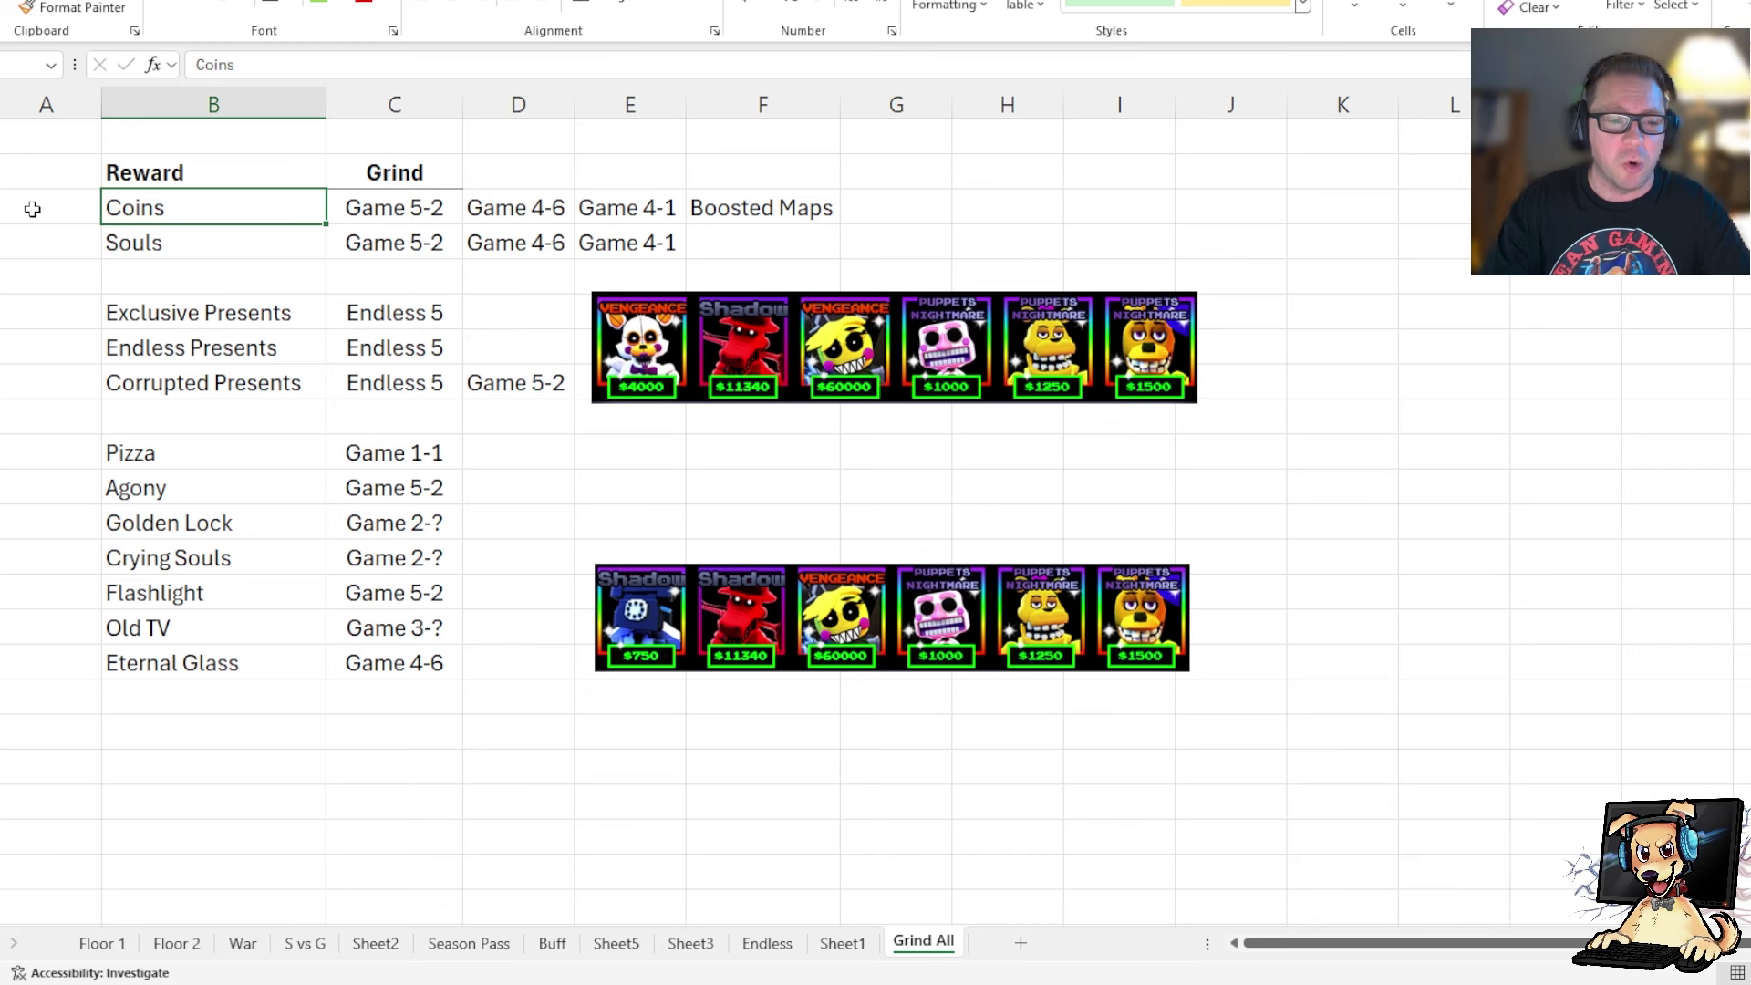
key("Right")
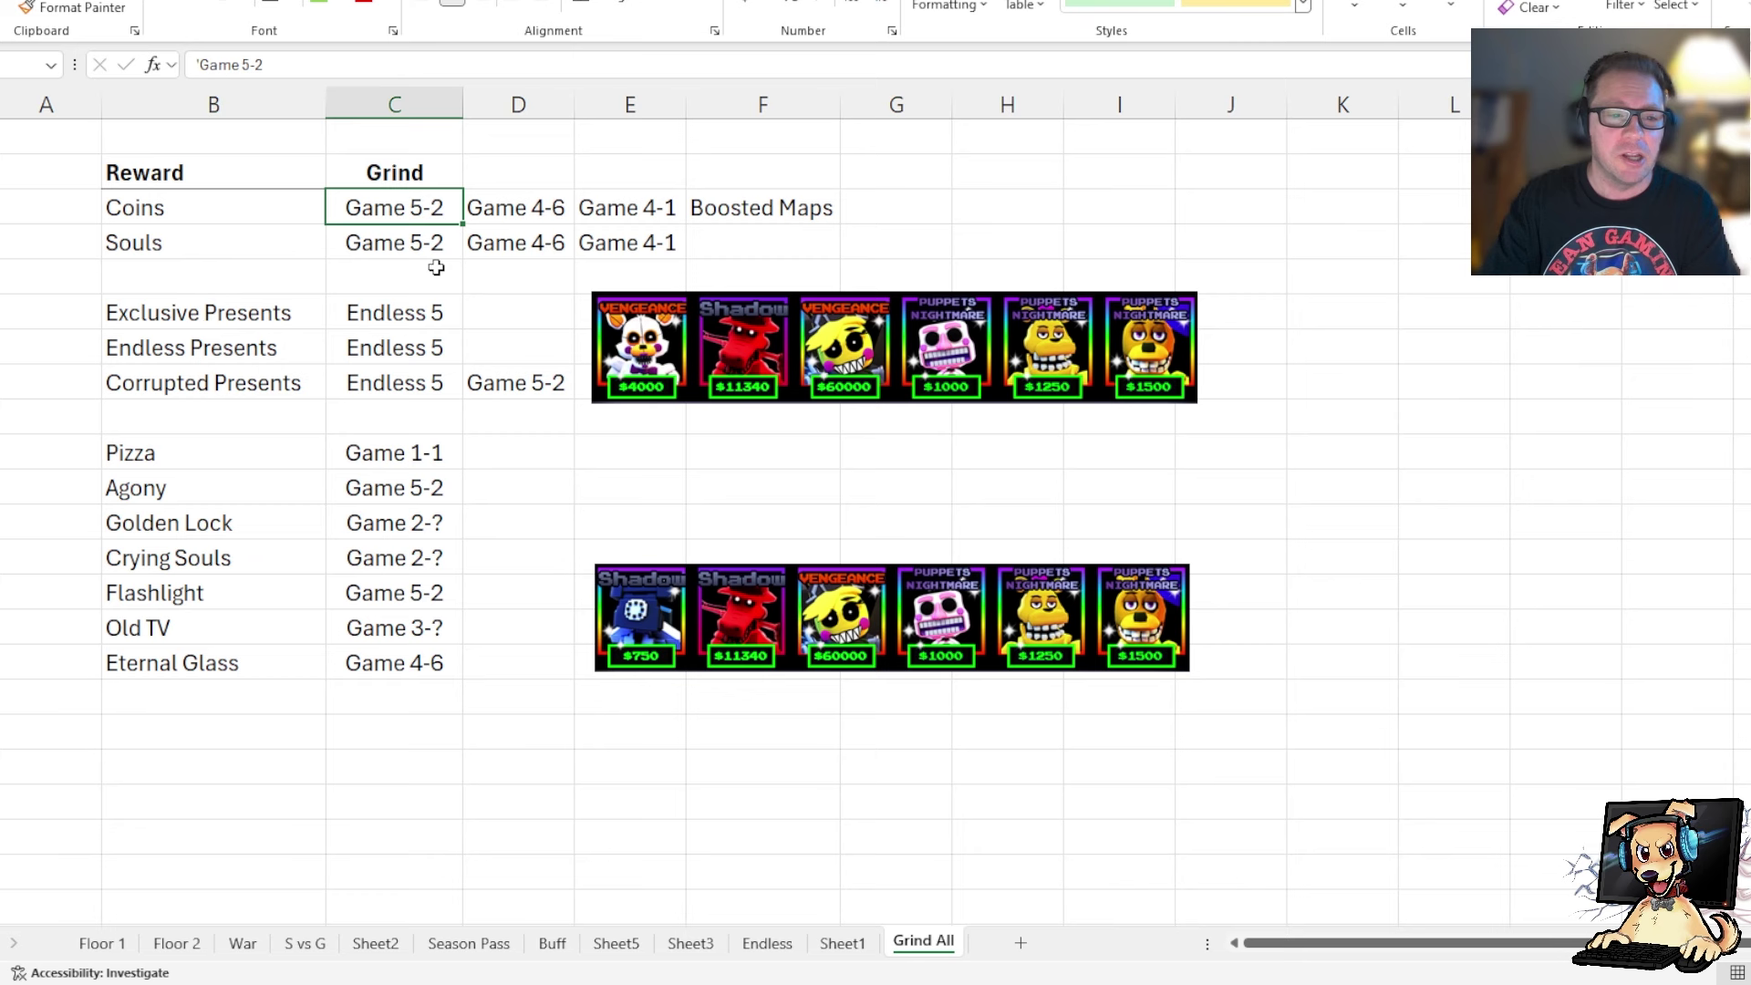
left_click(505, 206)
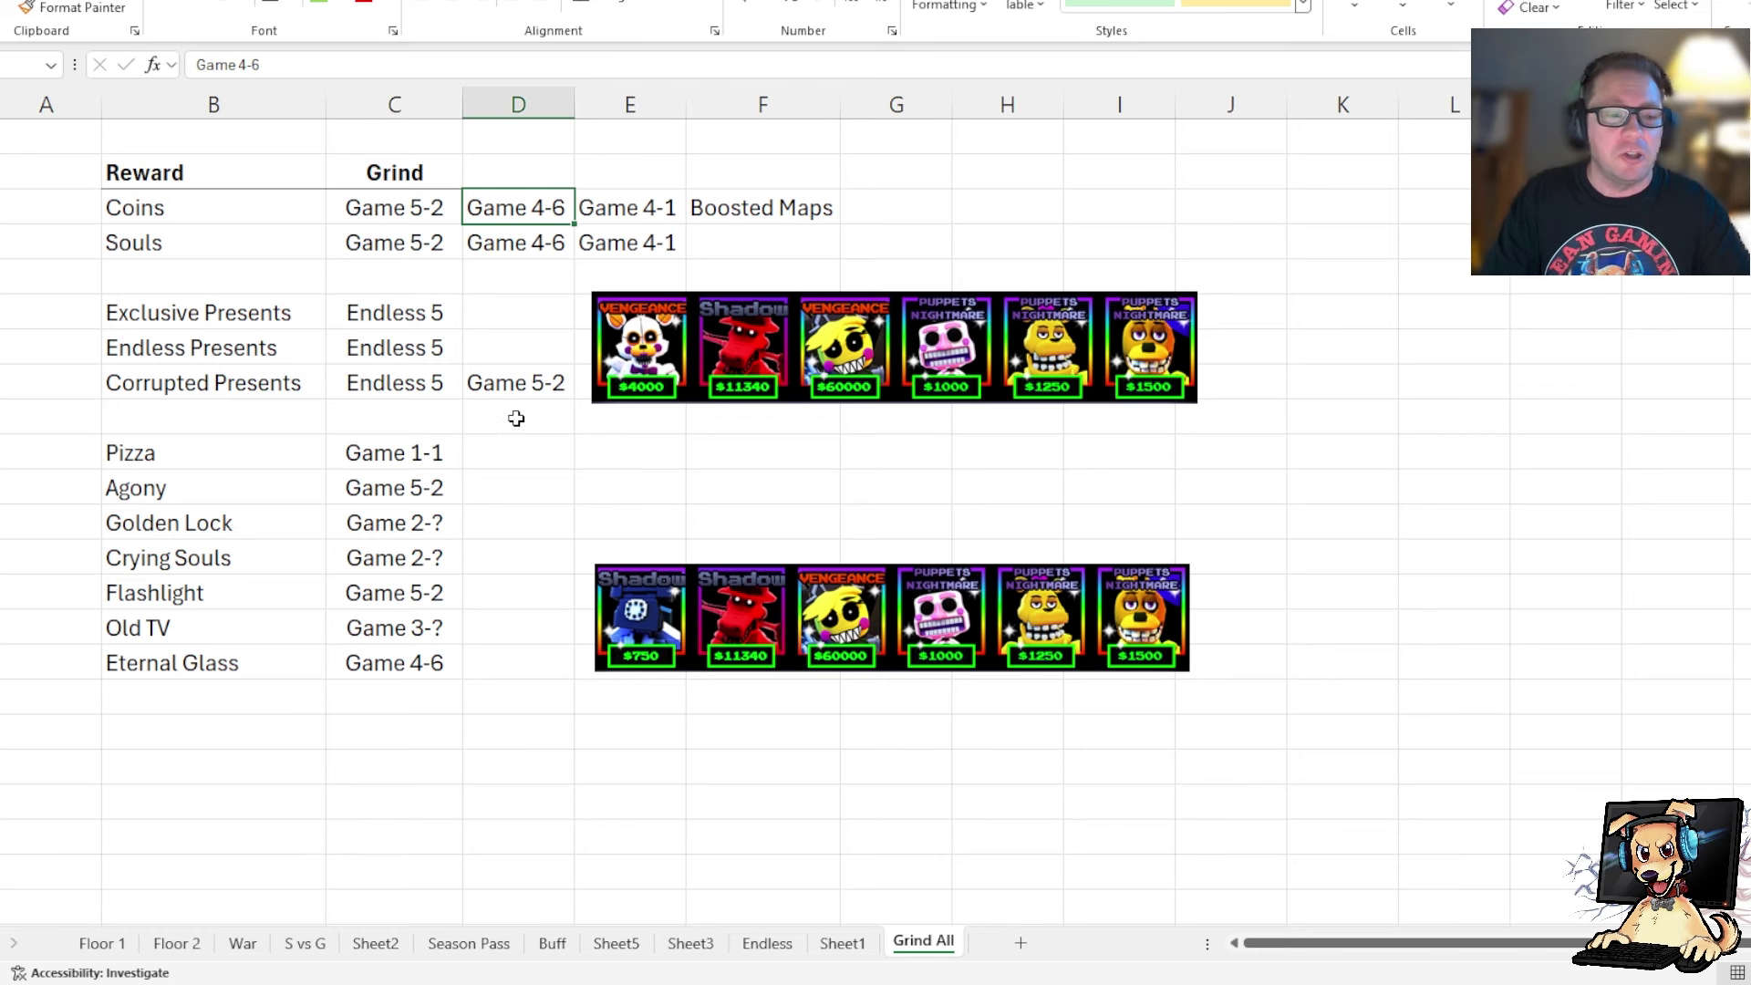
Step: Examine the Corrupted Presents row, comparing its Endless 5 and Game 5-2 grind options and ending on the Endless 5 cell
key("Down")
key("Down")
key("Down")
key("Down")
key("Down")
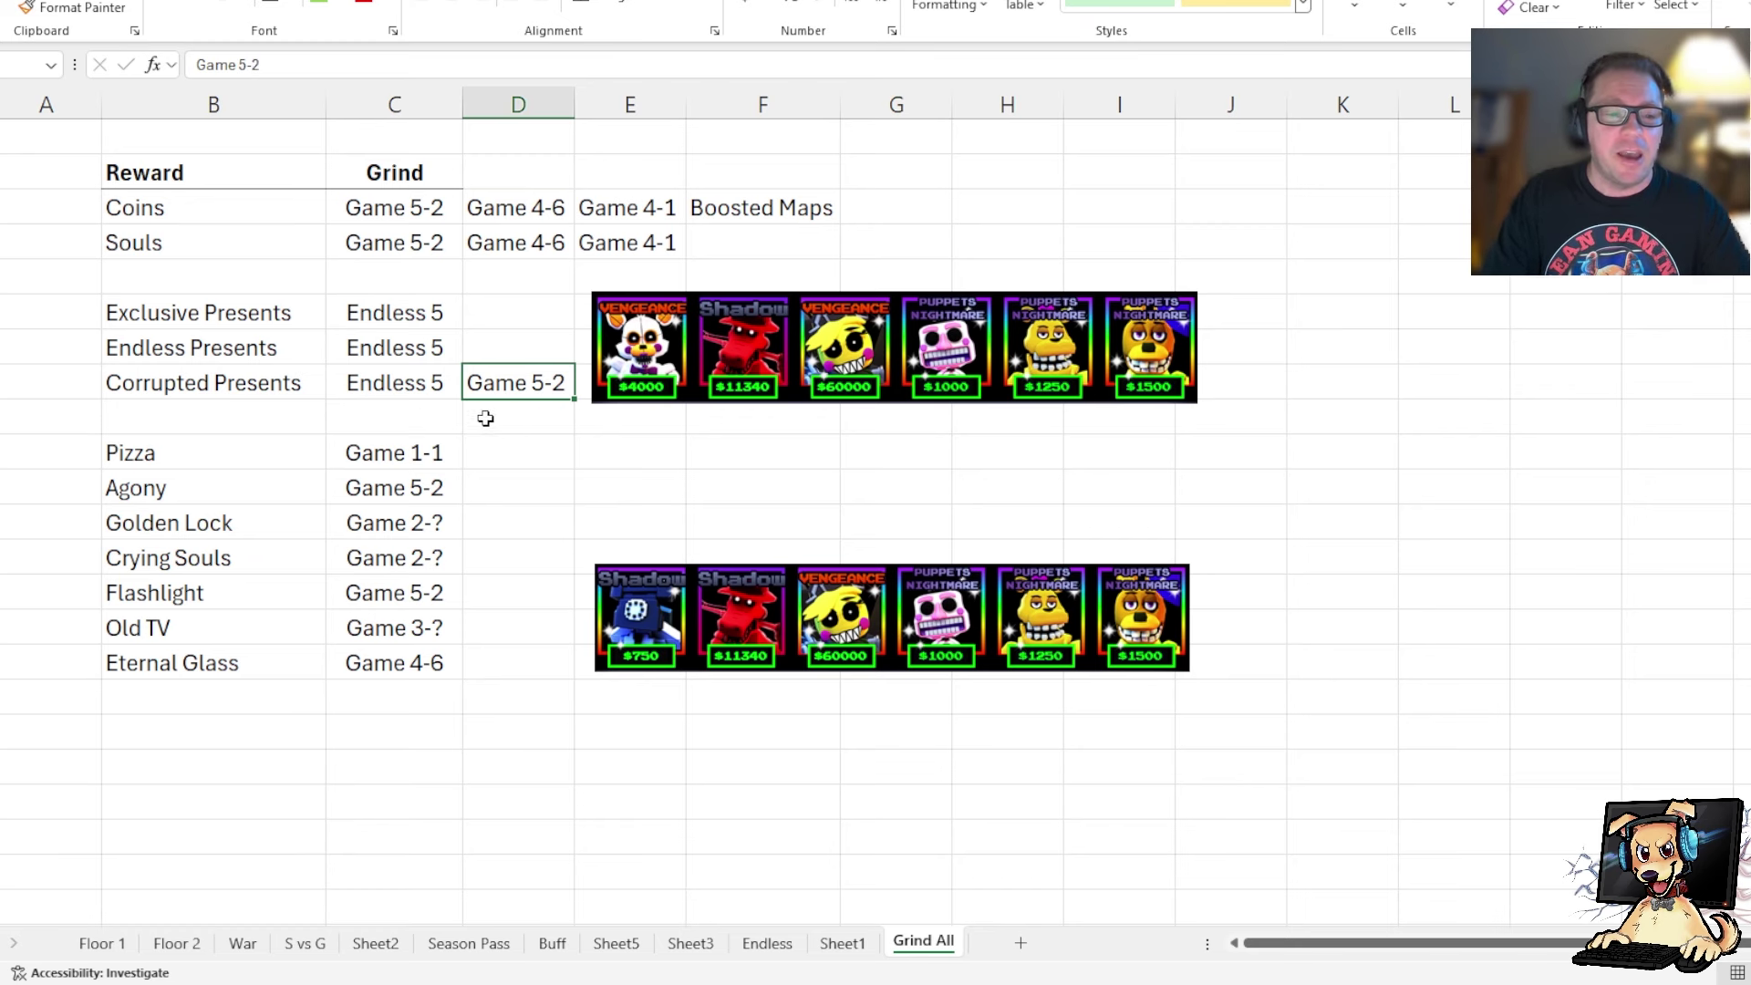
left_click(55, 383)
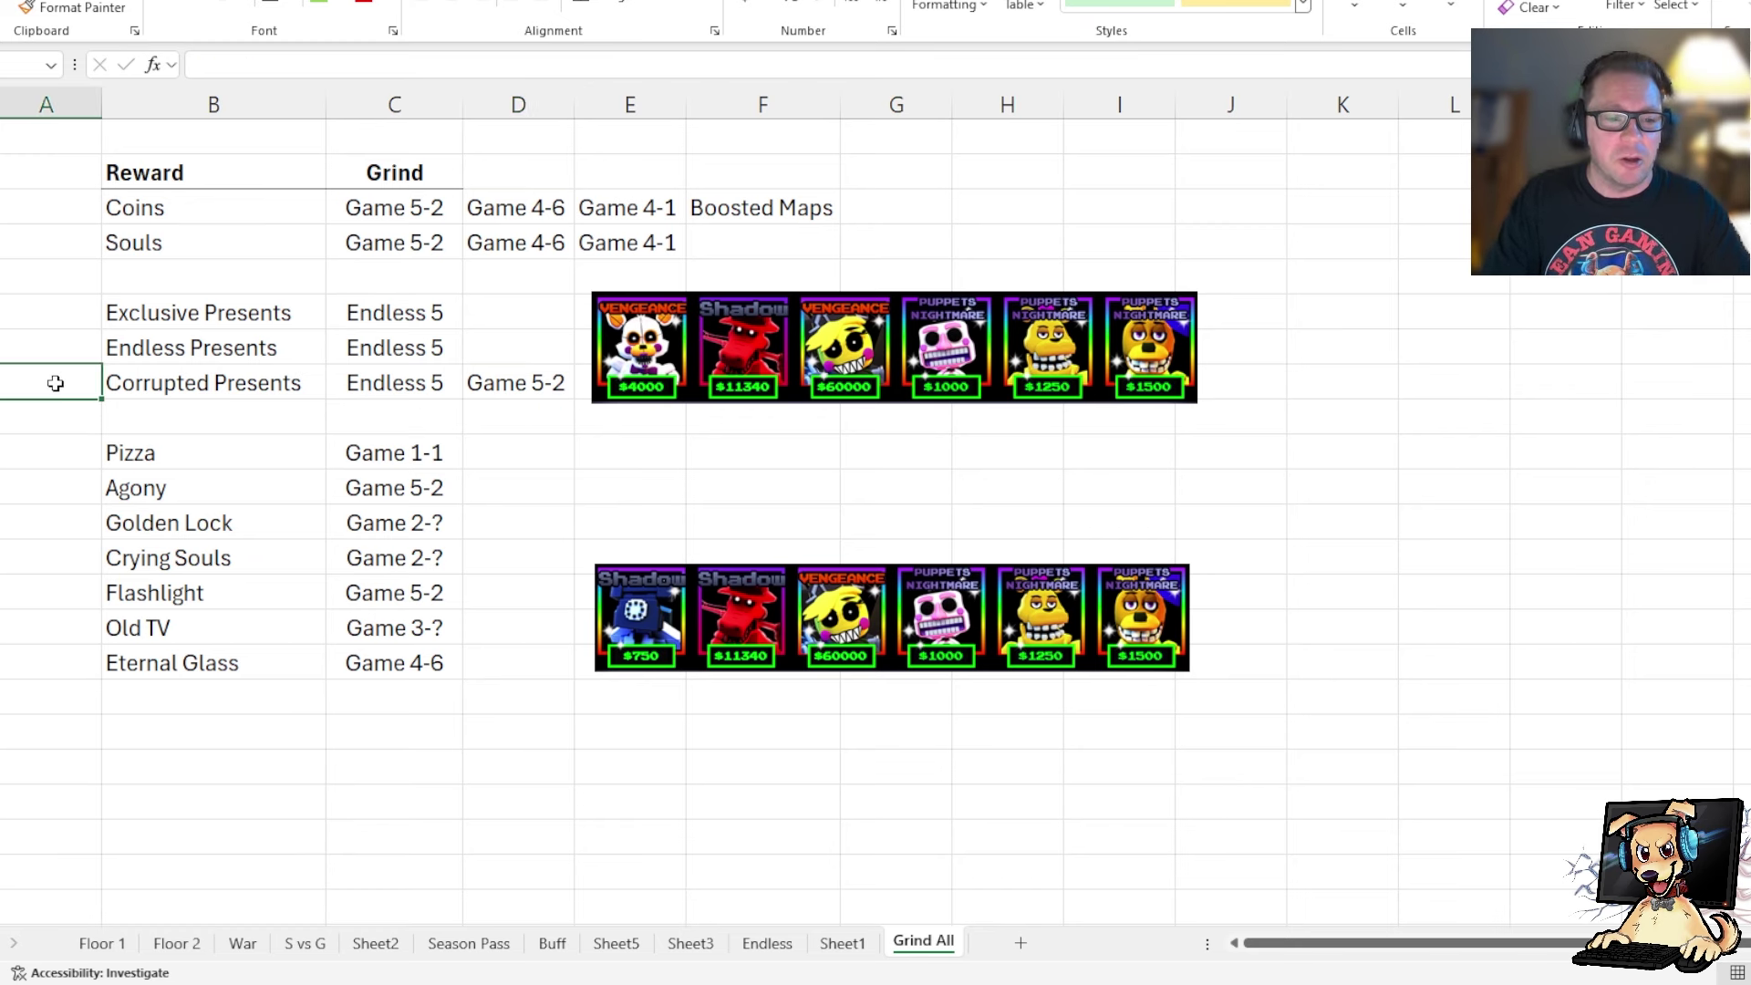
left_click(399, 386)
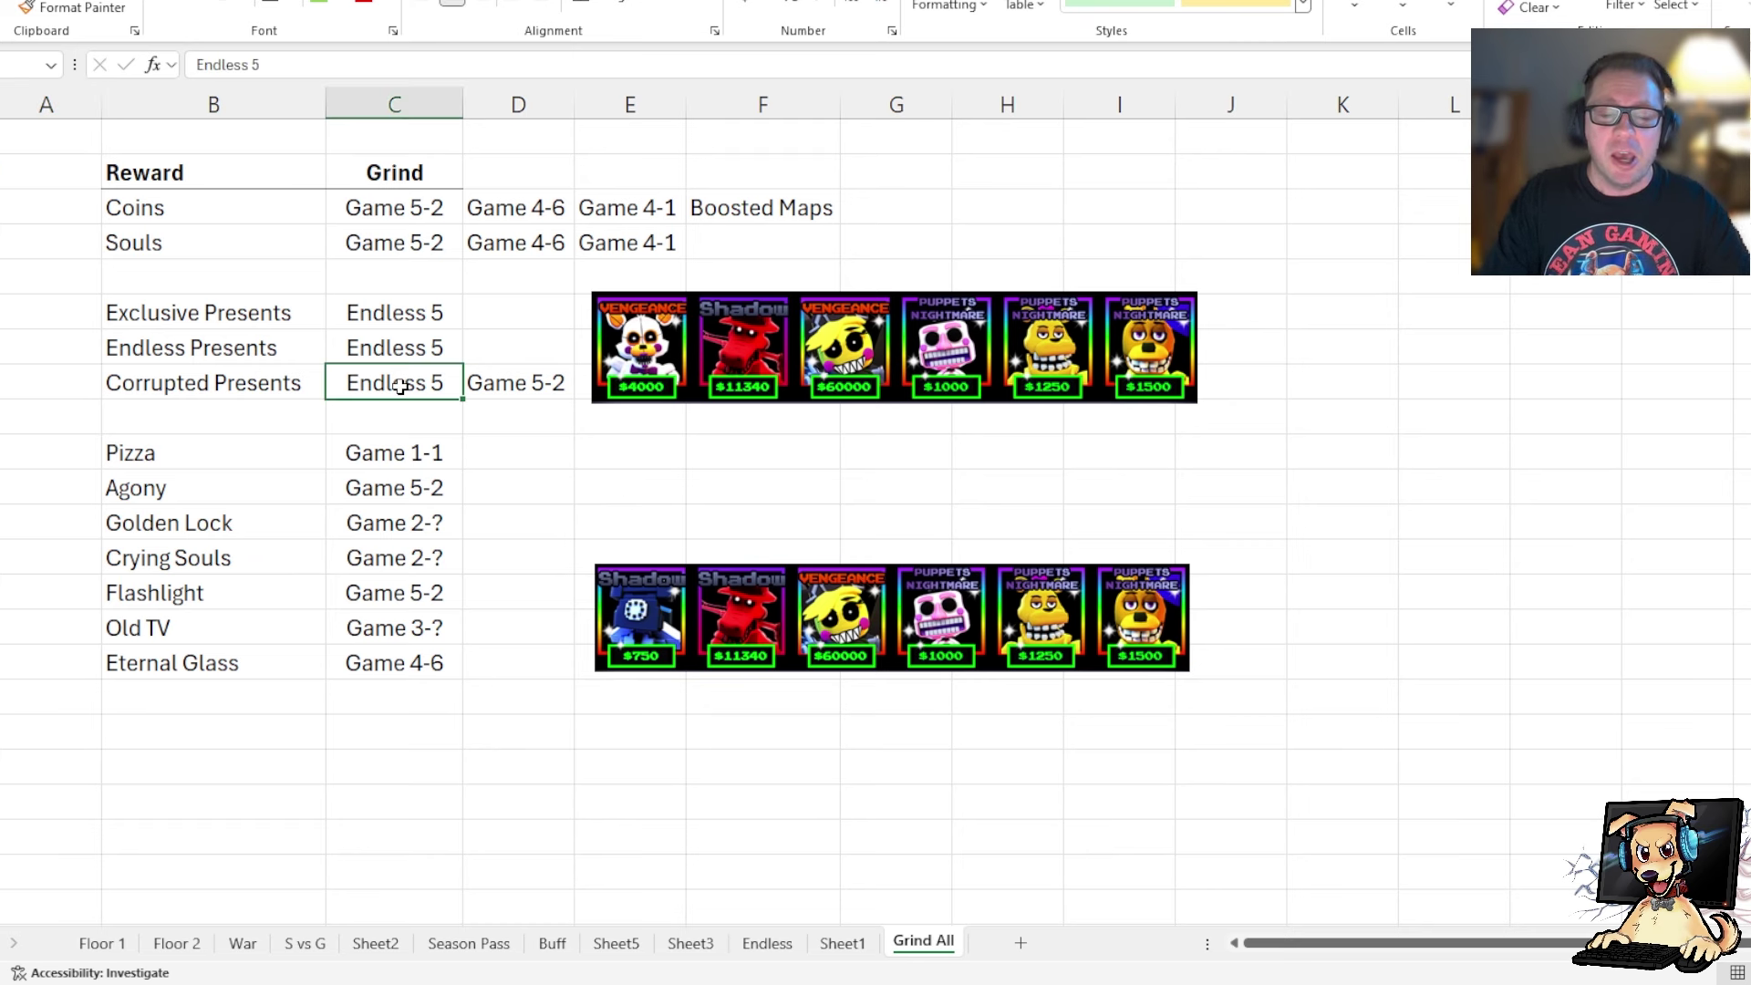
left_click(519, 387)
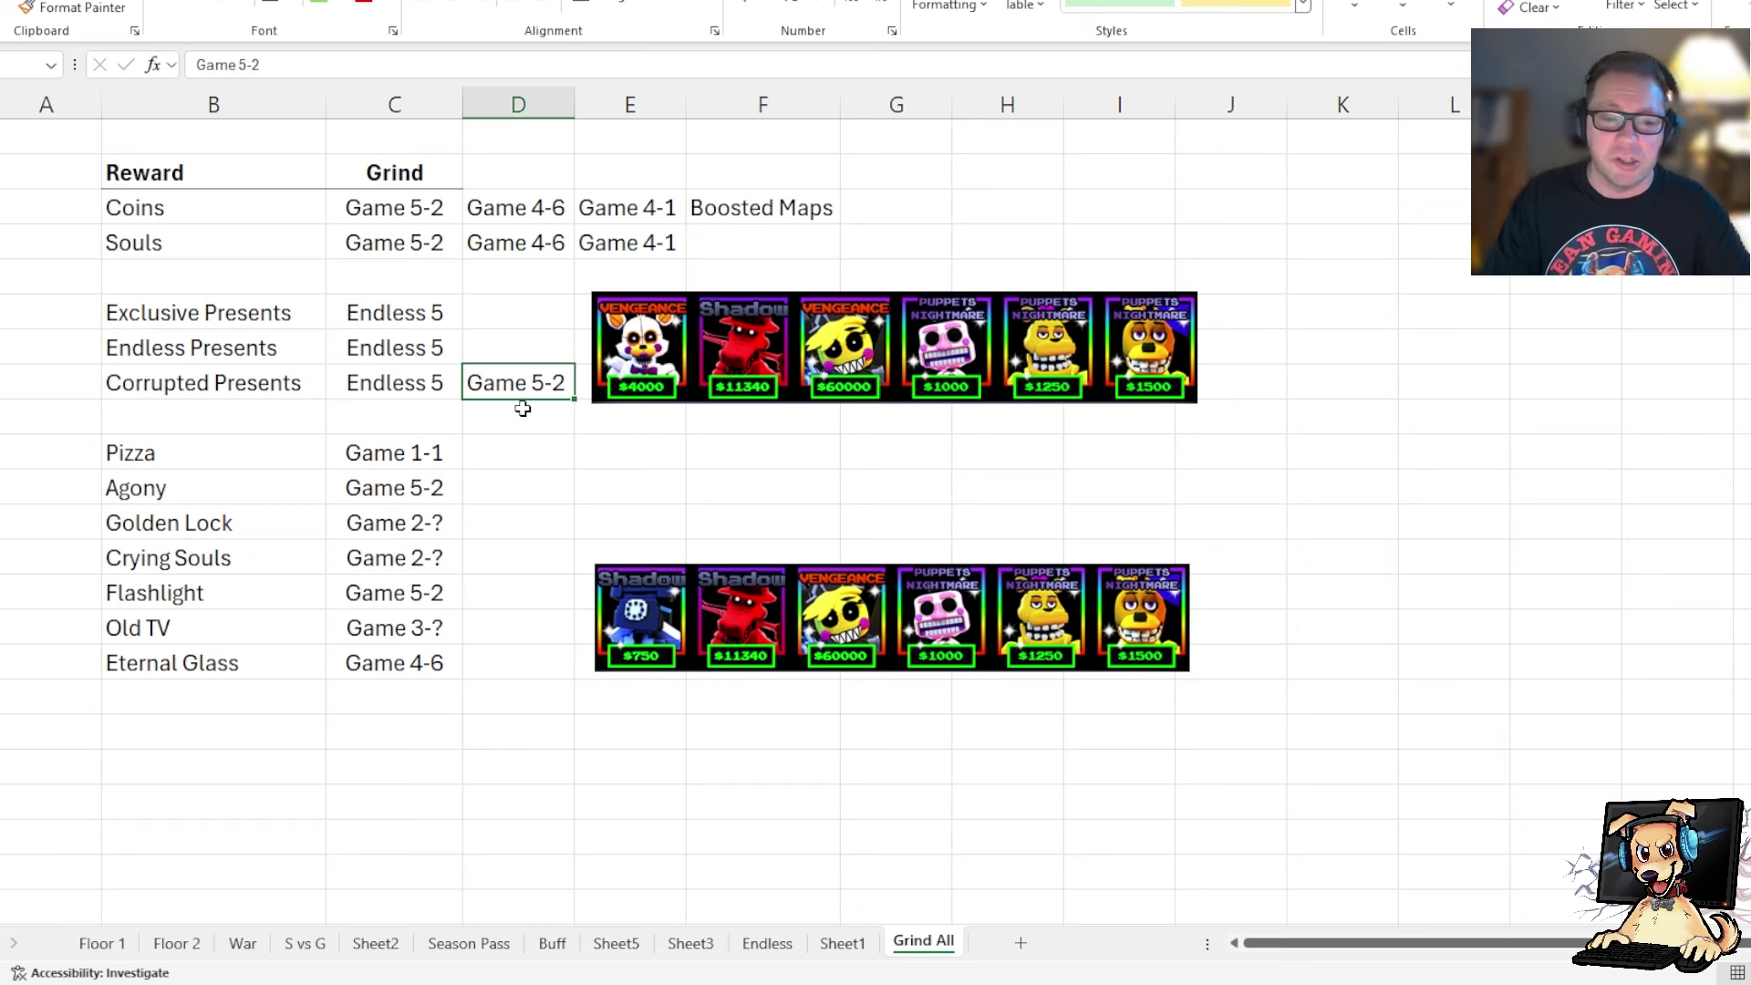
left_click(398, 383)
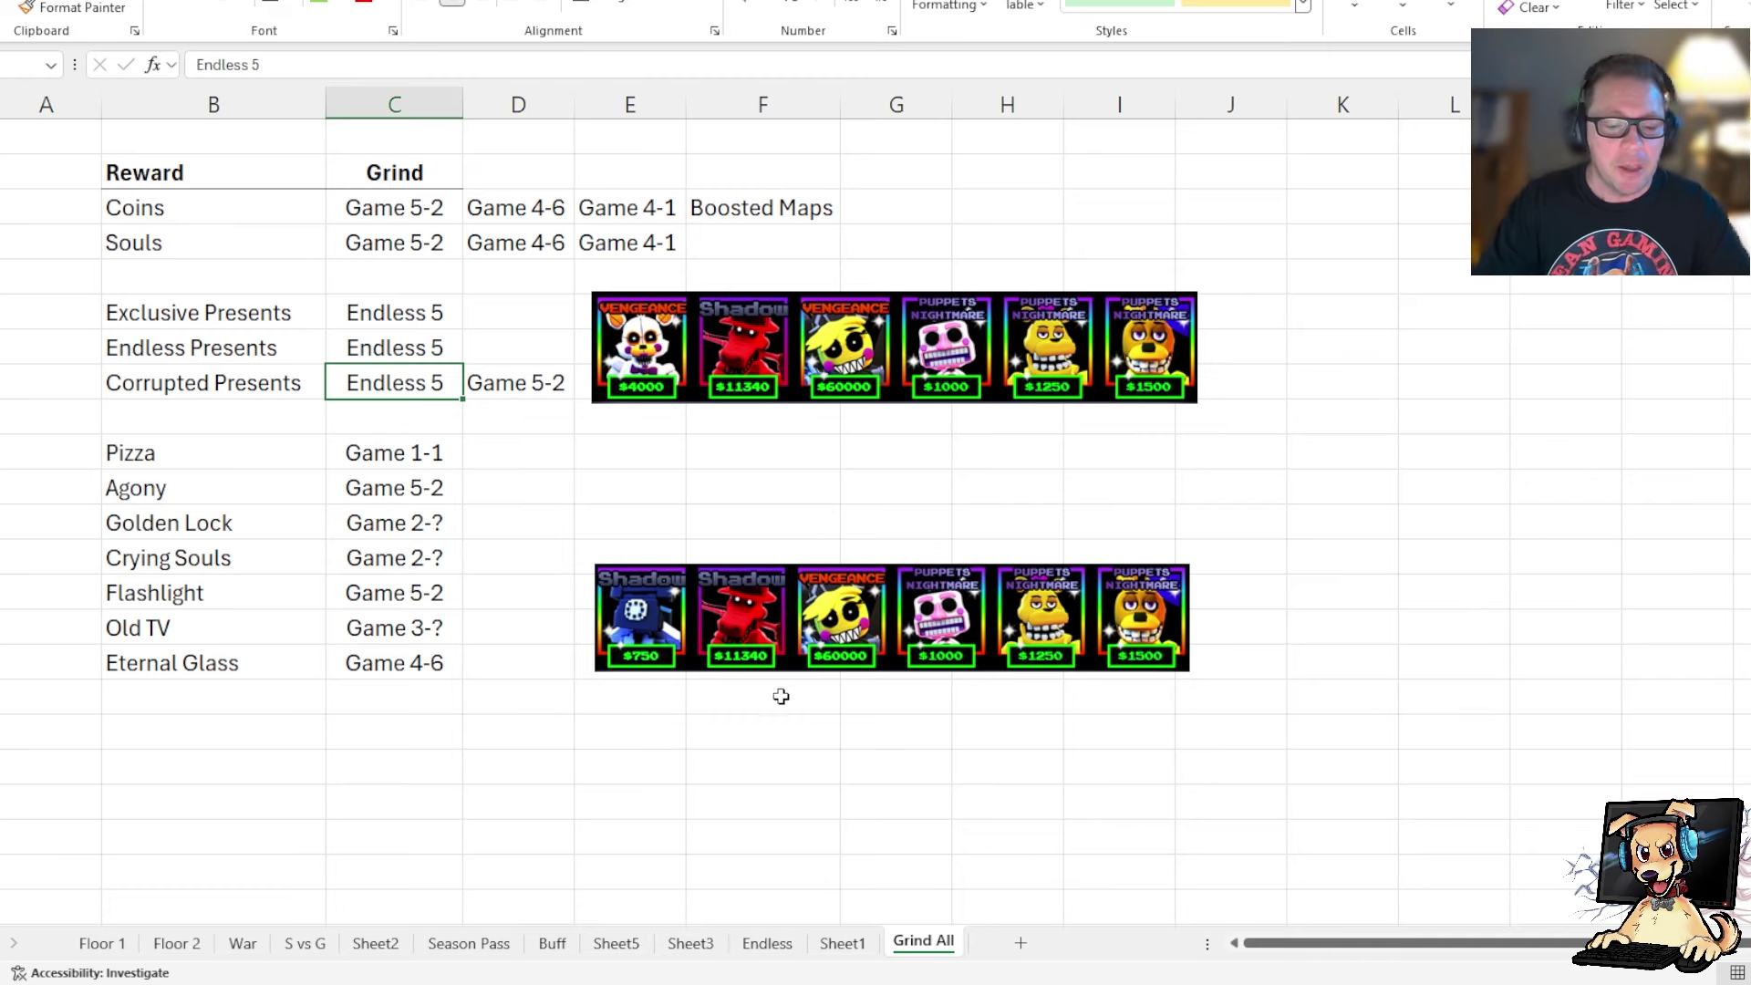
Step: Consult the Endless sheet alongside Grind All, highlighting the wave 10 row and the wave 100 row of the Endless tables
left_click(766, 943)
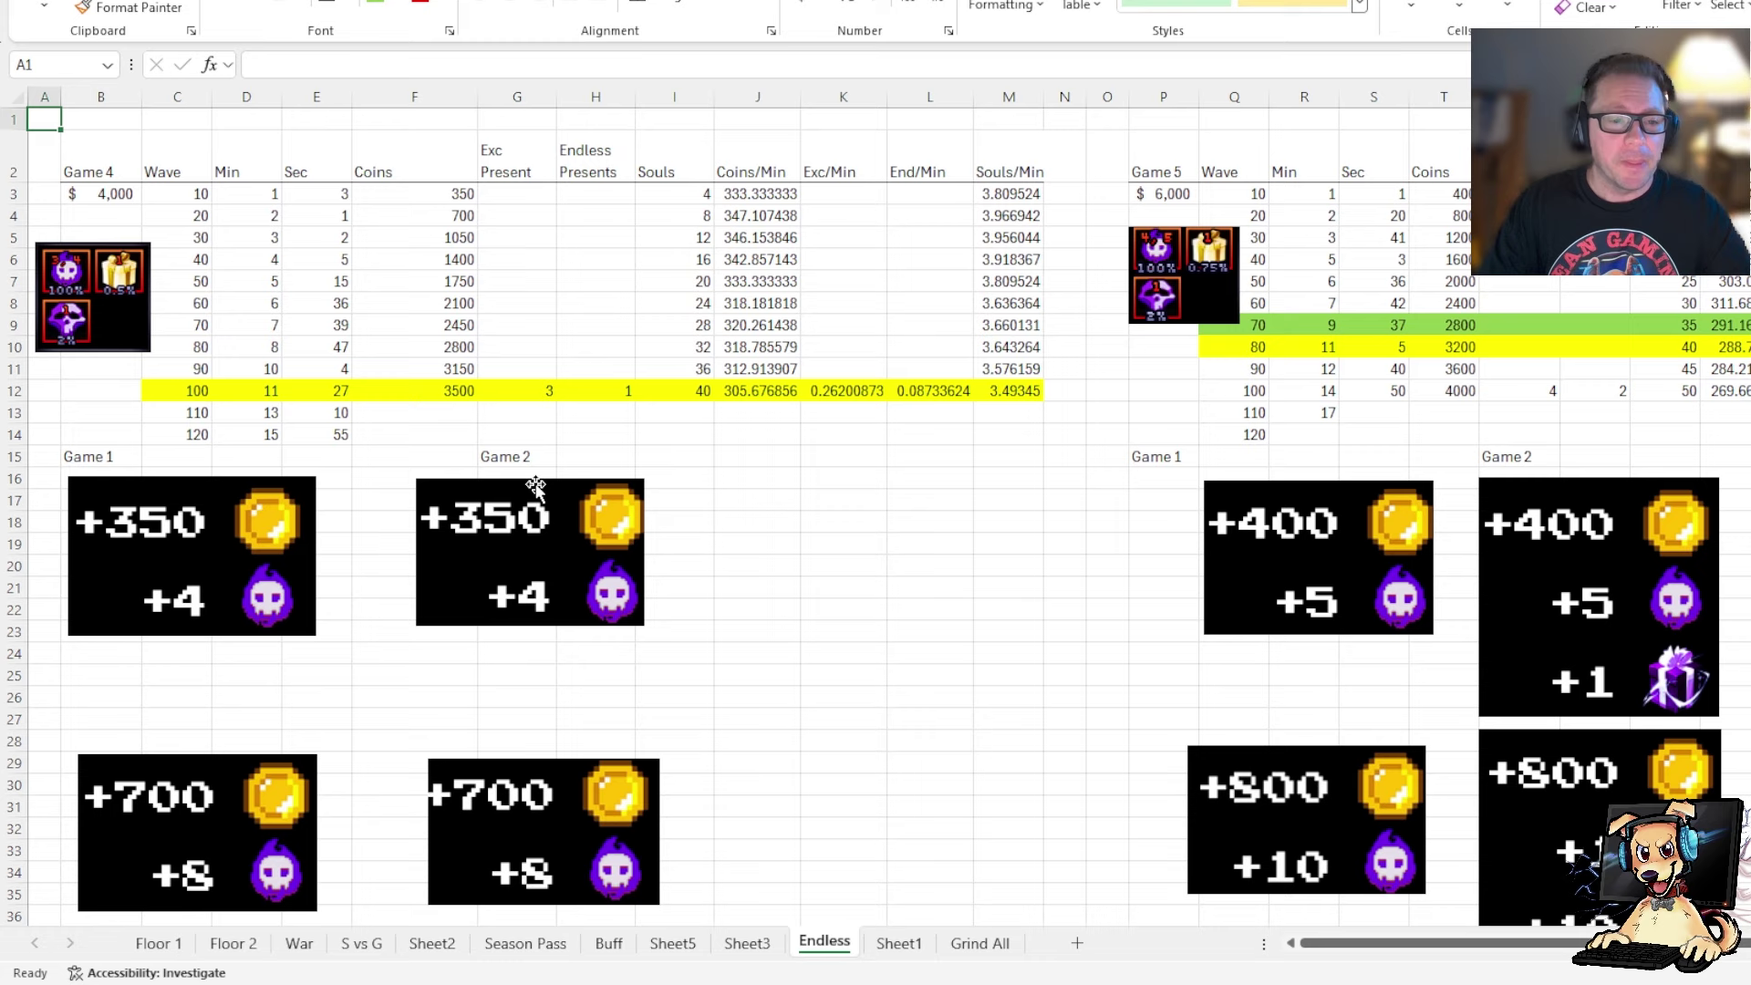
left_click(985, 945)
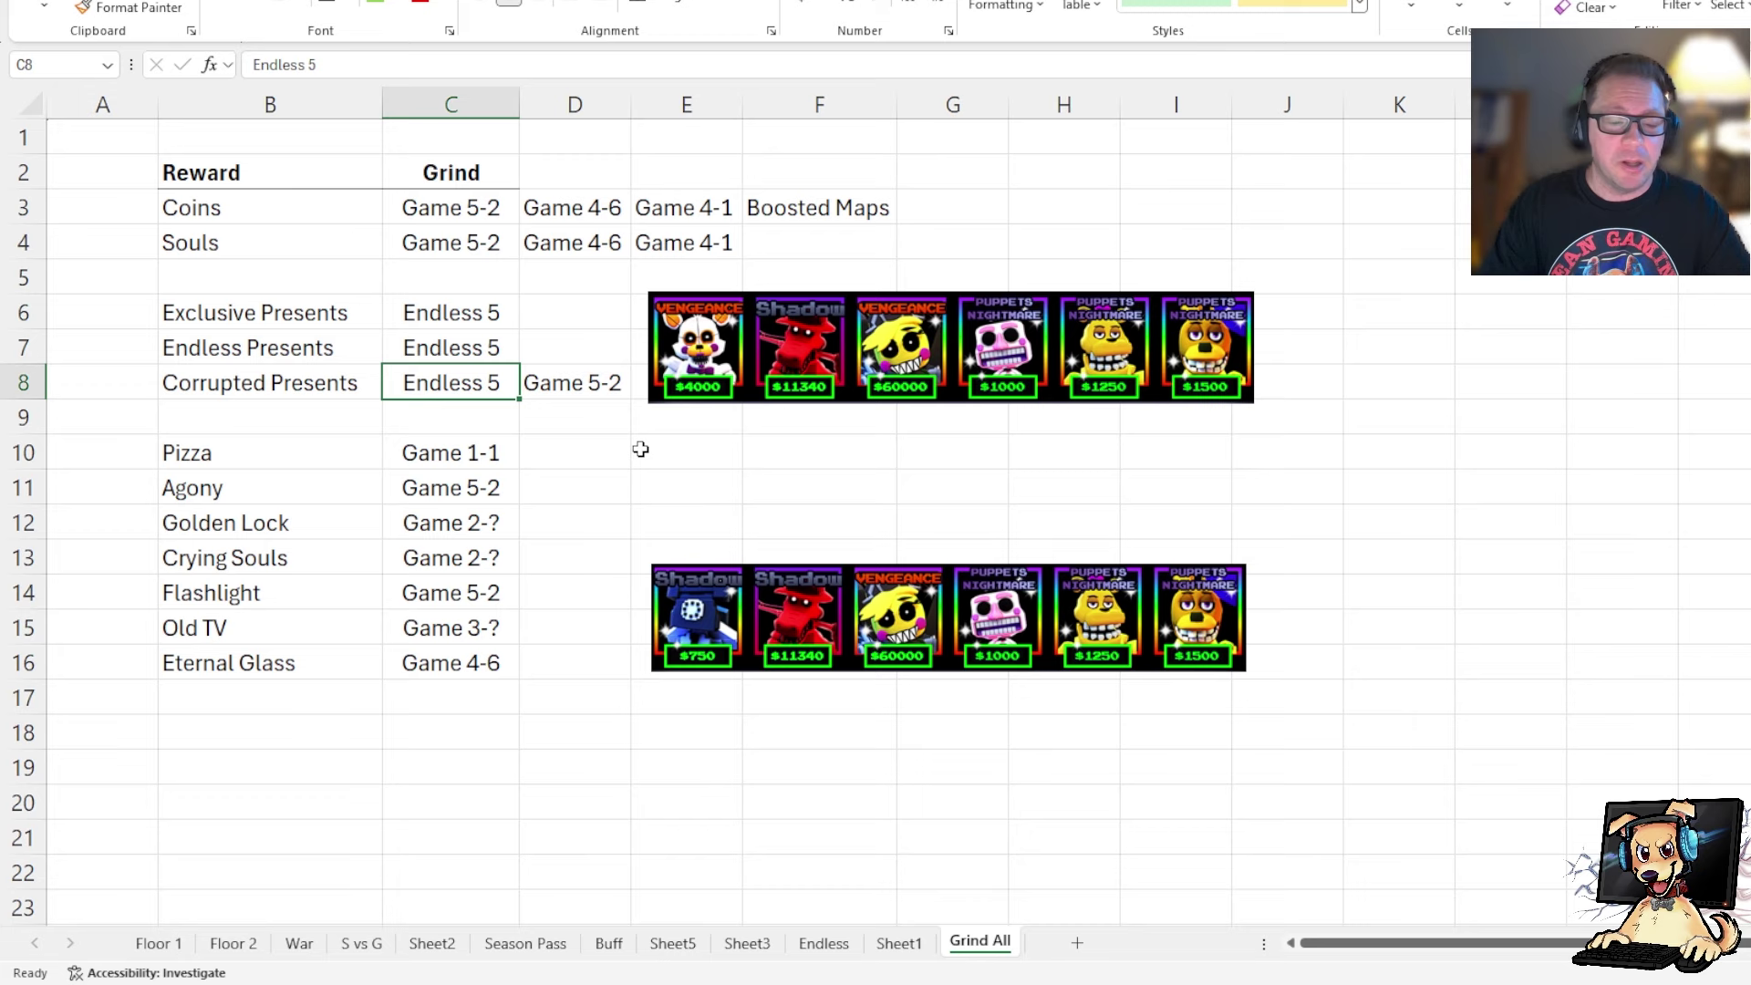
left_click(823, 945)
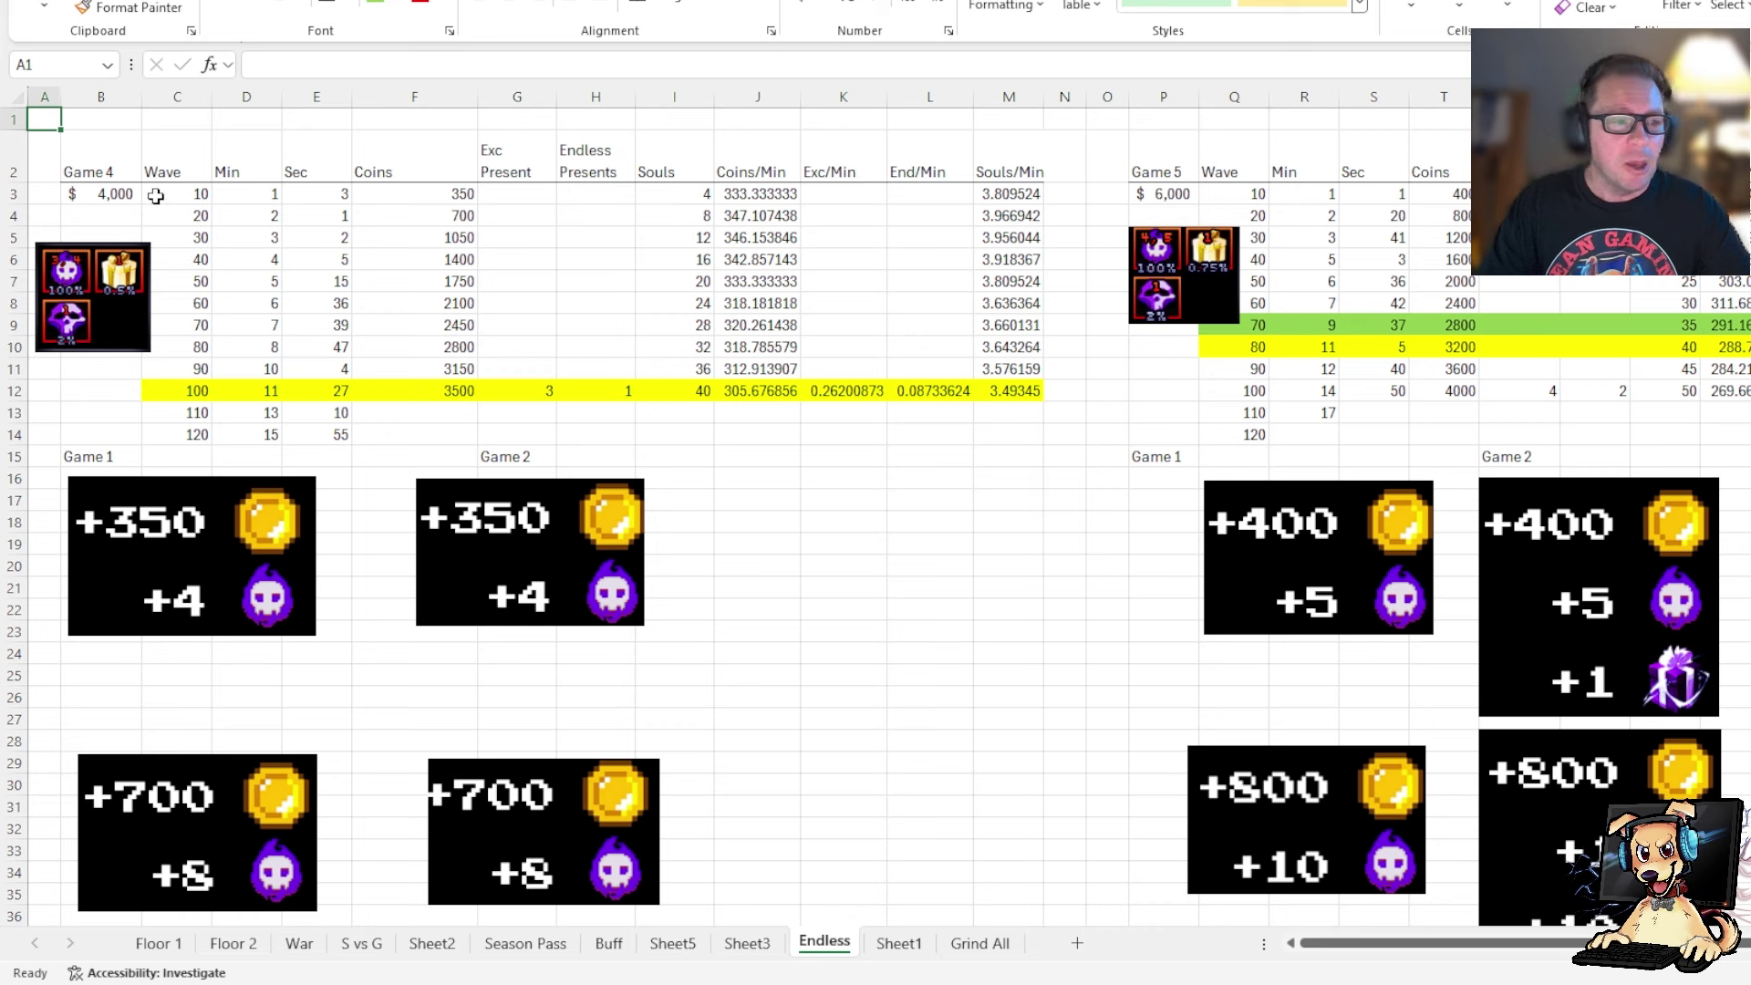
left_click(14, 193)
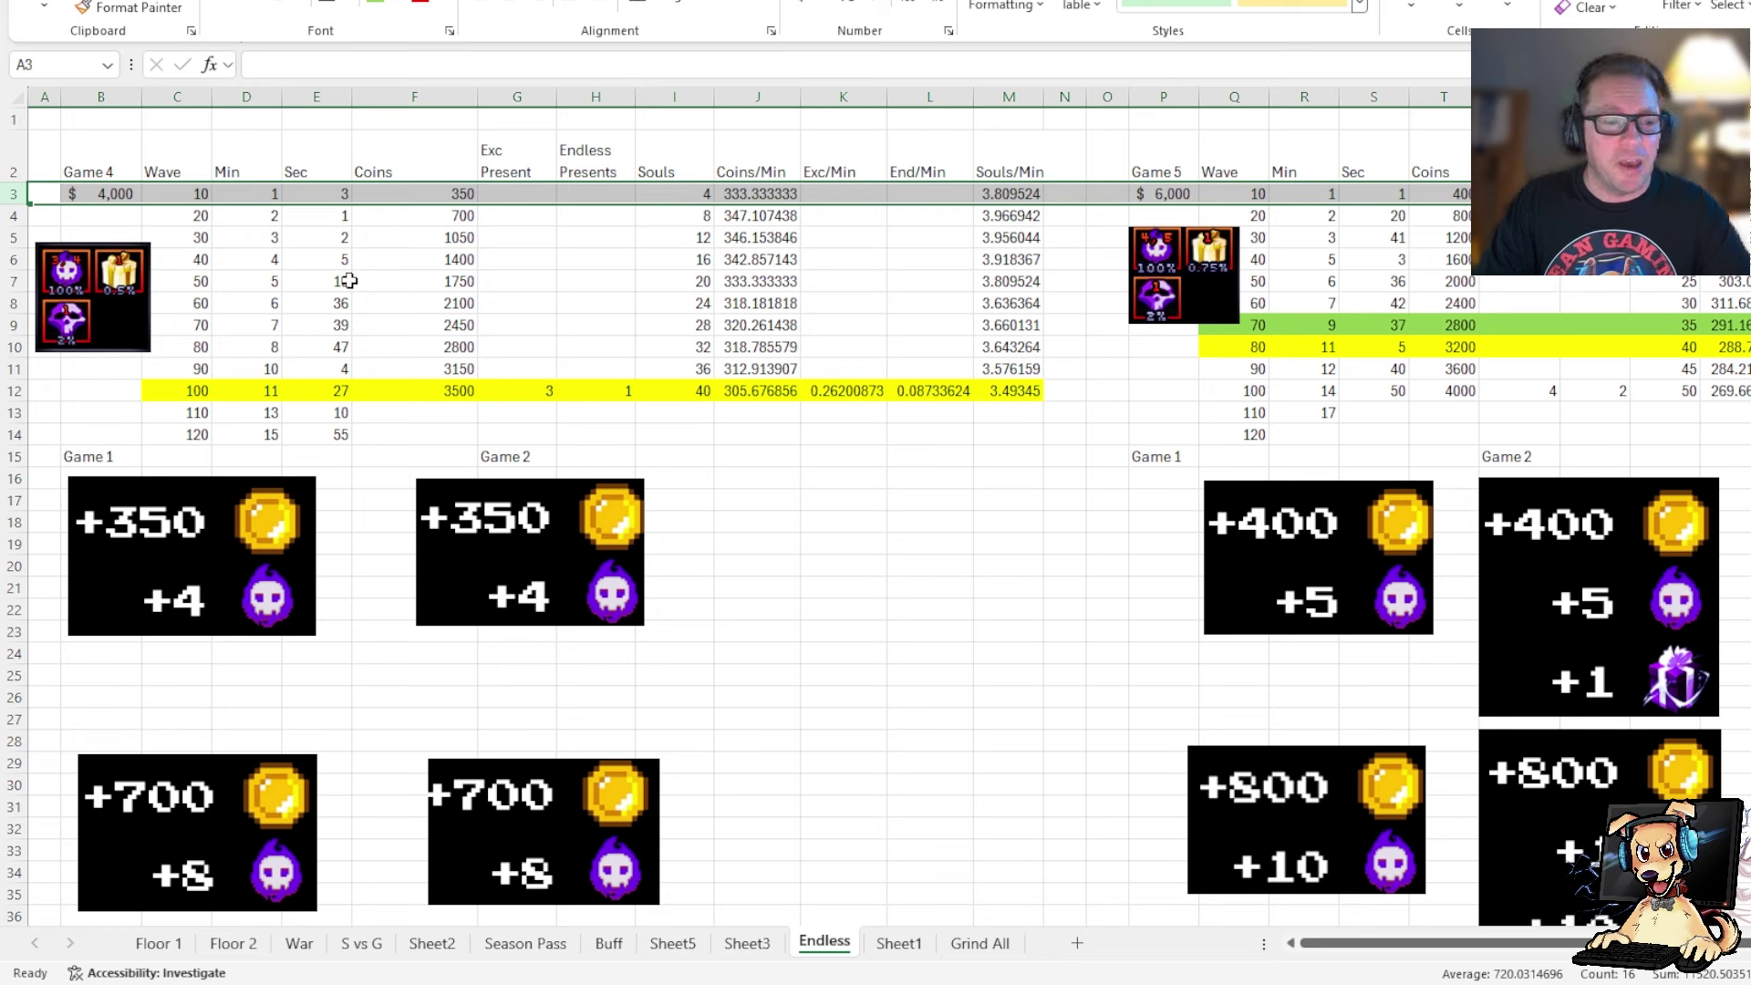
left_click(14, 391)
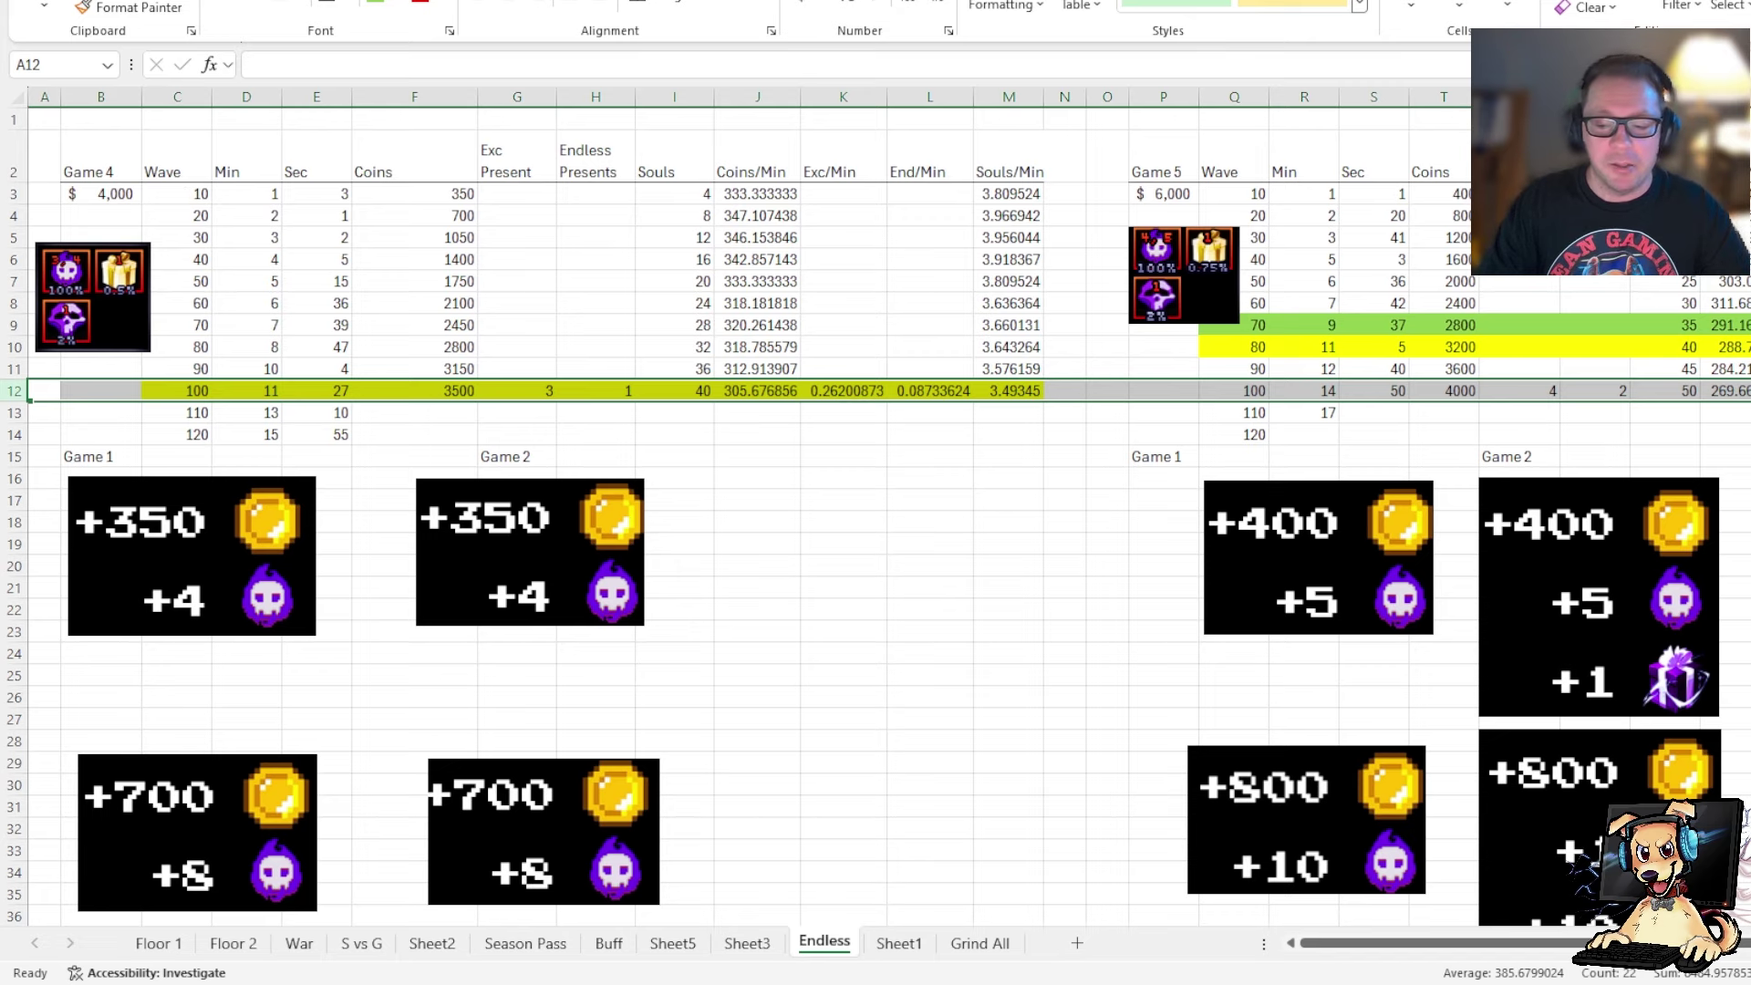
Step: Compare the wave 100 figures for Game 5 with those for Game 4 along the highlighted row
scroll(875, 510, "right", 6)
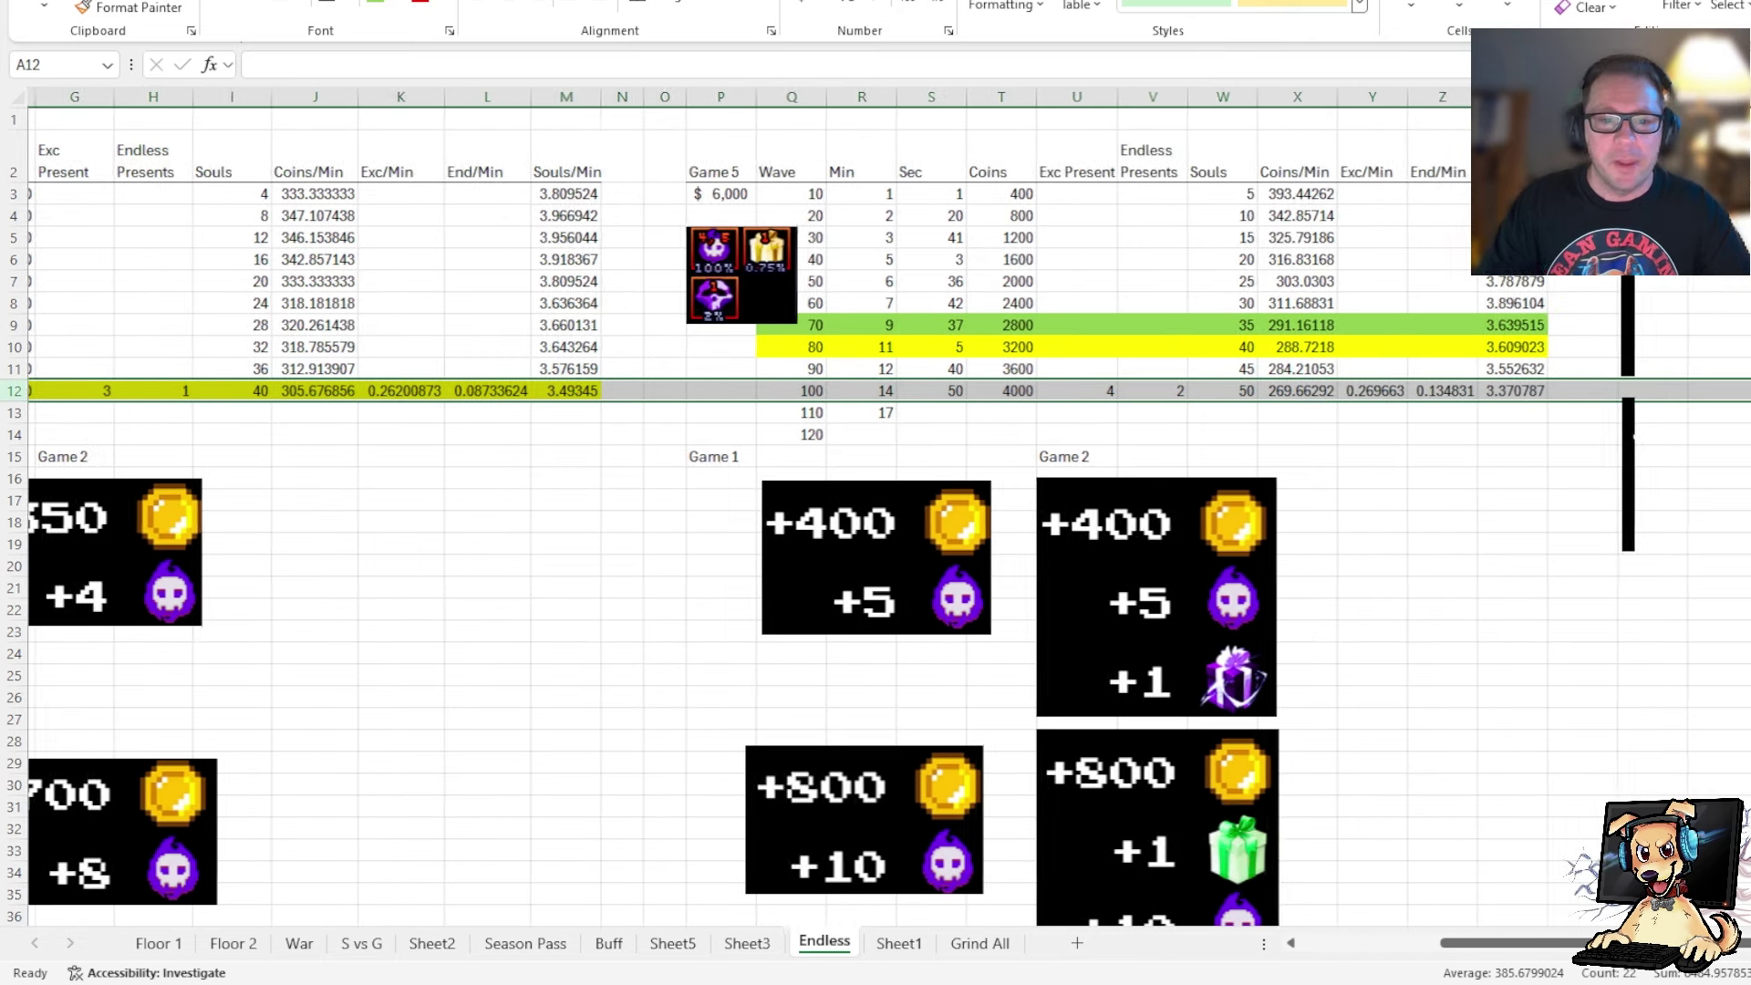
scroll(1134, 557, "right", 2)
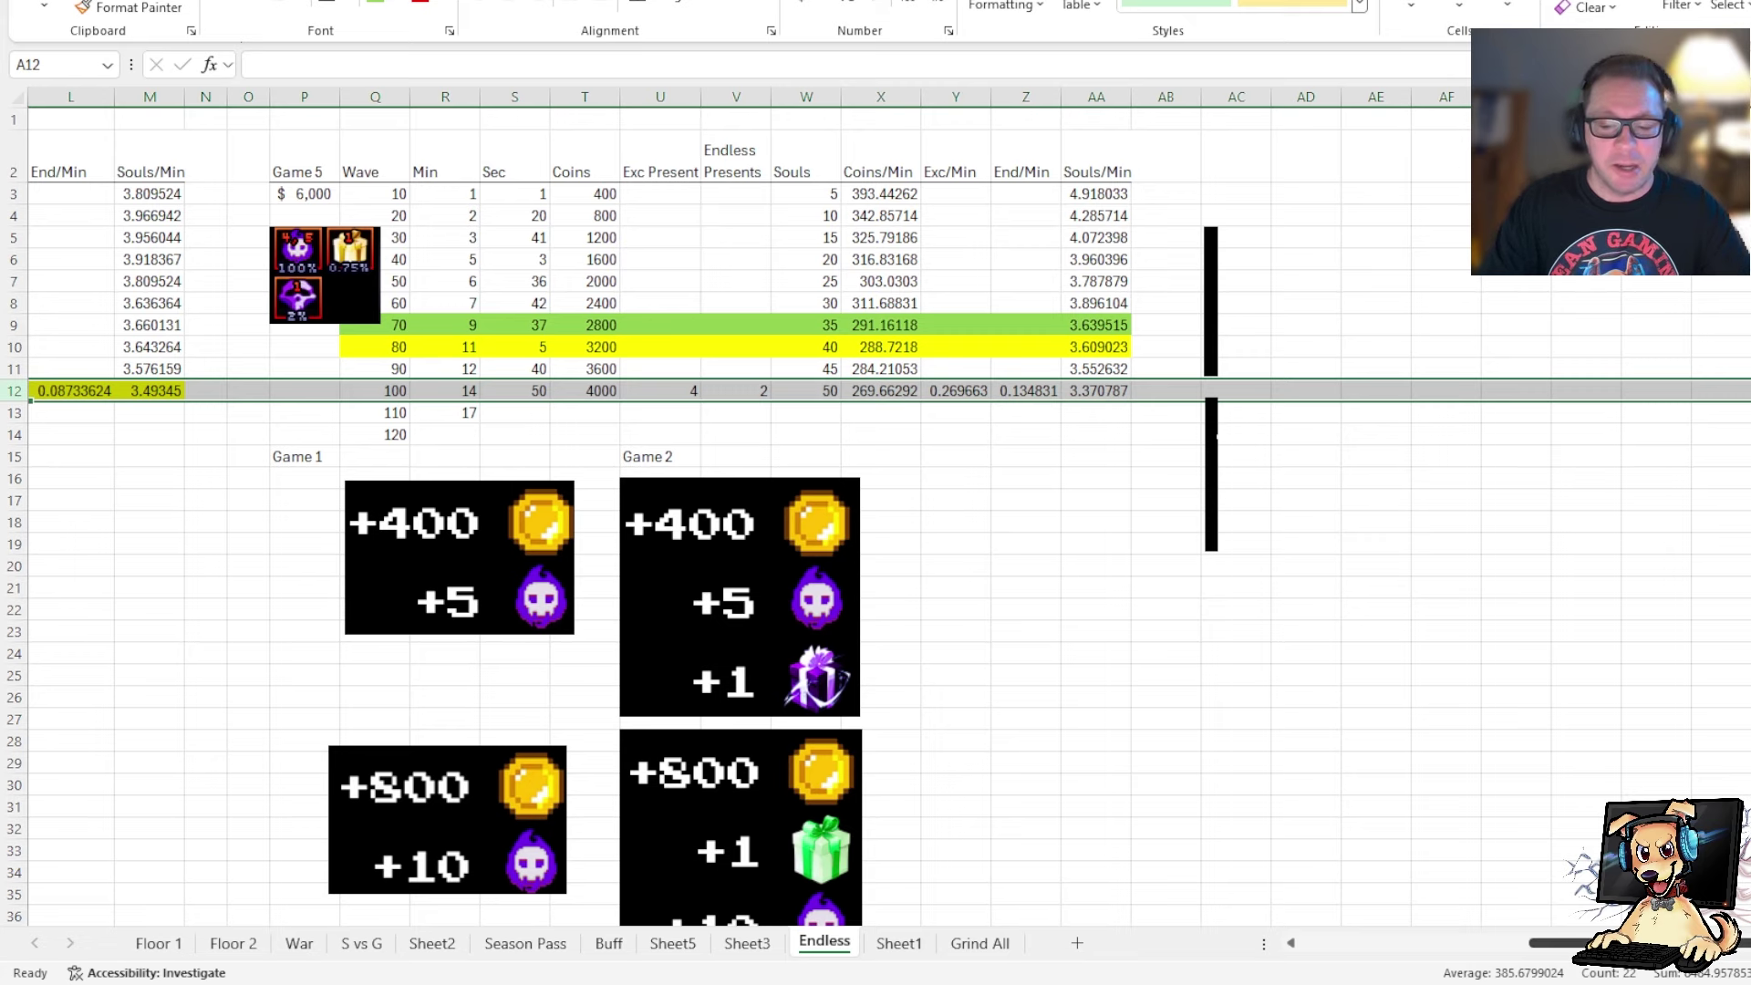
scroll(1330, 862, "left", 7)
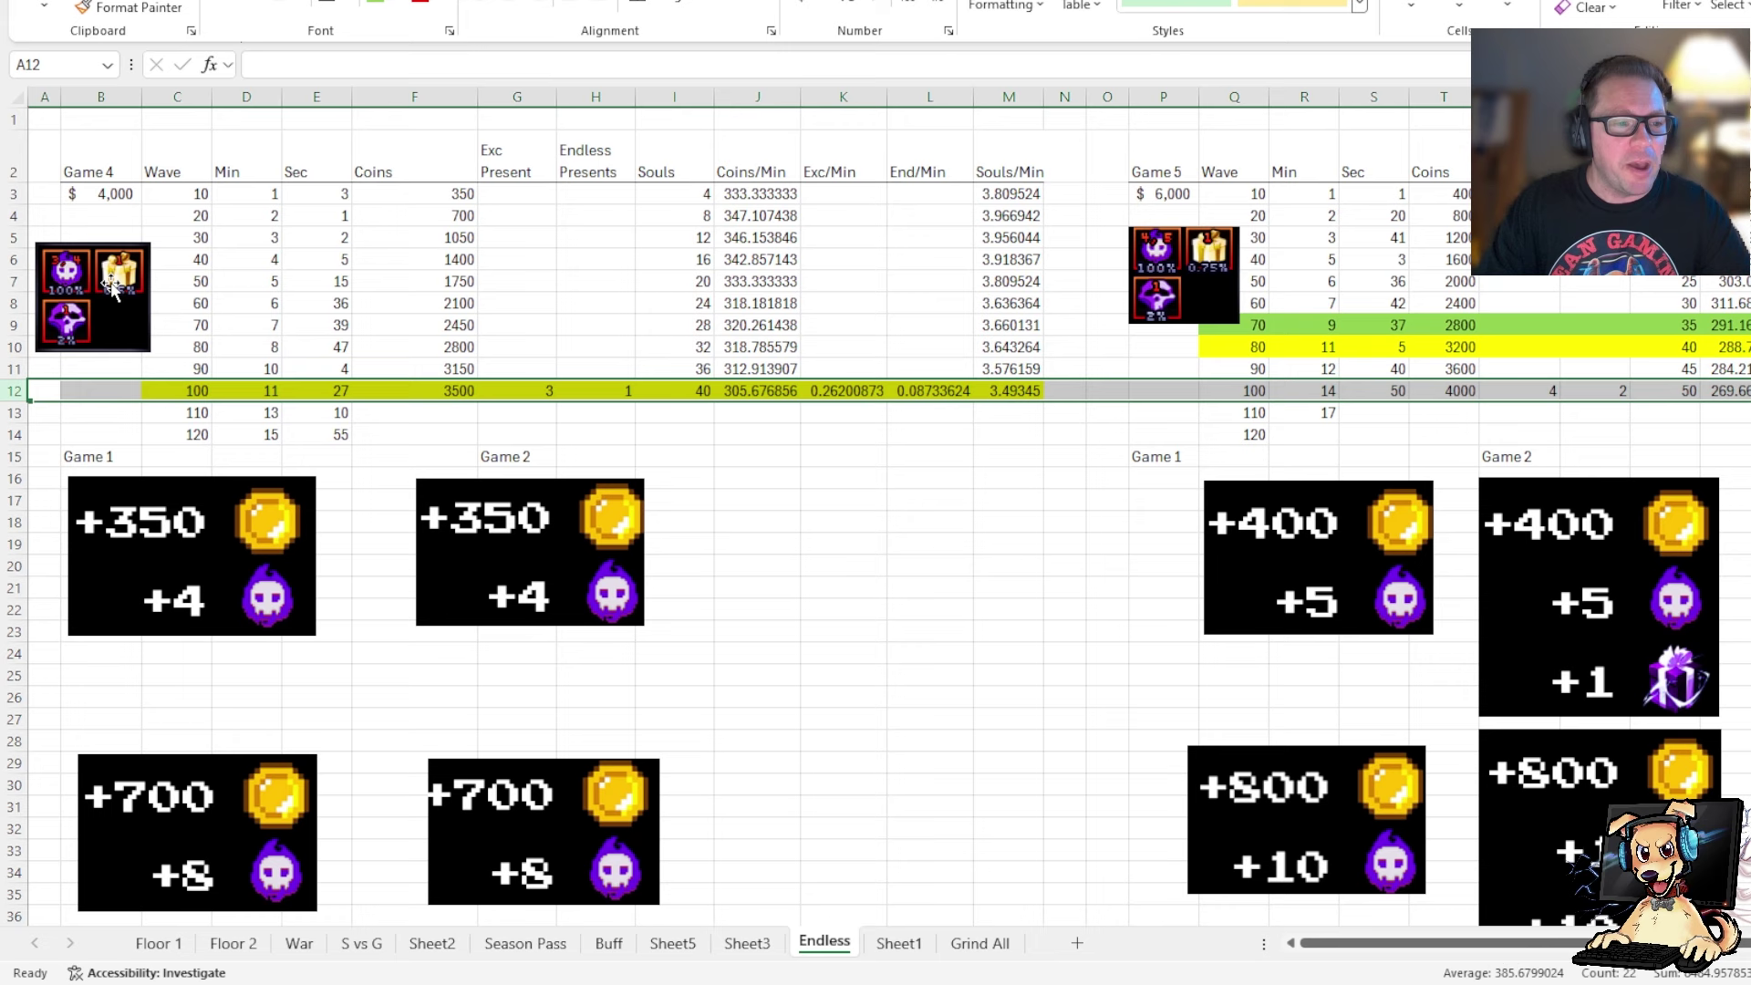
Step: Highlight the wave 50 row and compare its Game 4 and Game 5 coin and soul rates
left_click(8, 282)
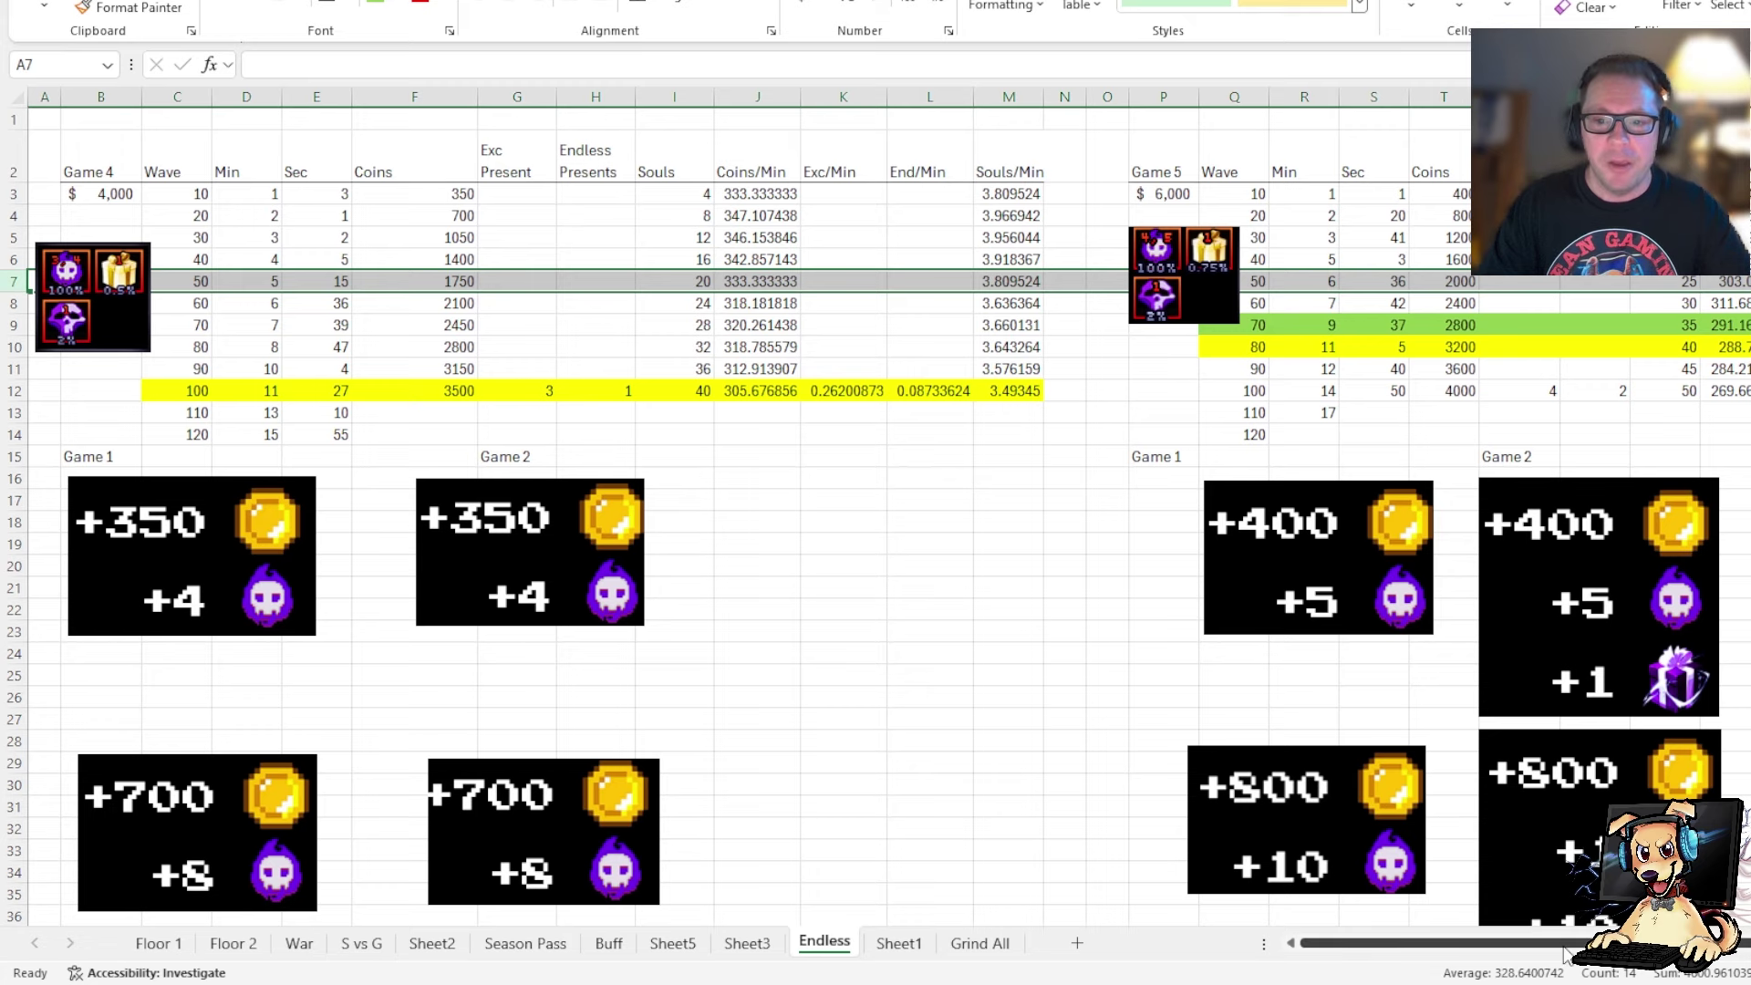
left_click_drag(1564, 952, 1691, 953)
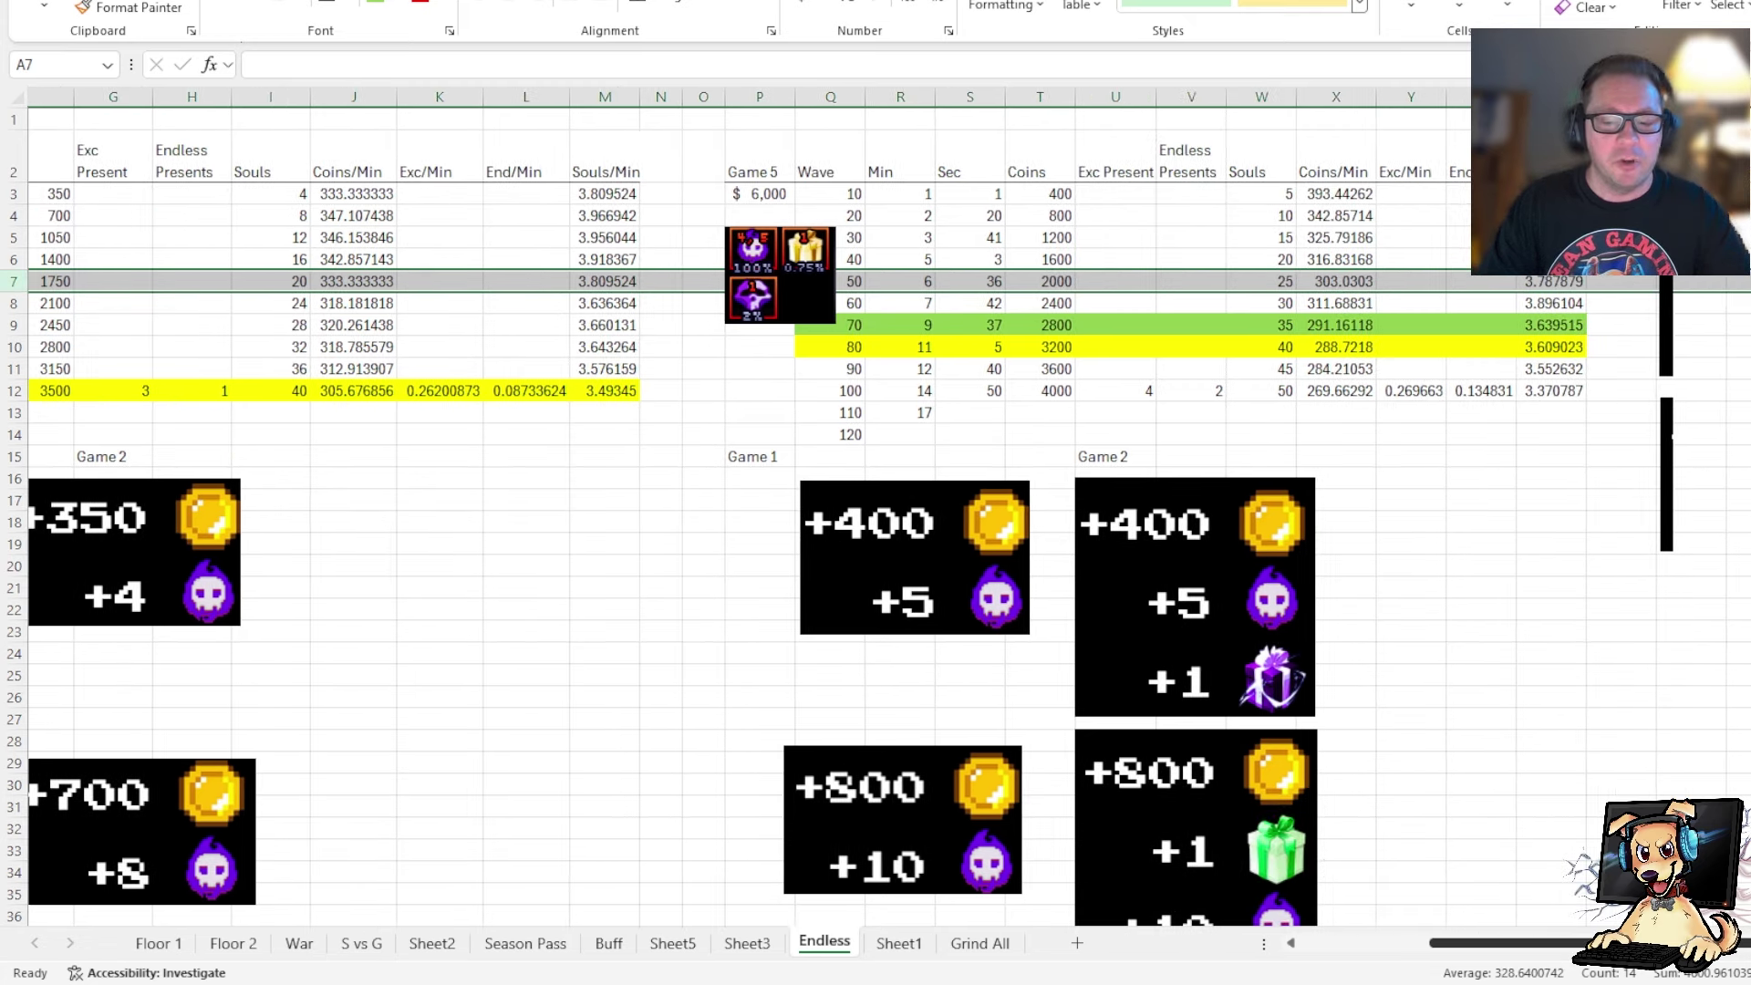
scroll(868, 516, "right", 5)
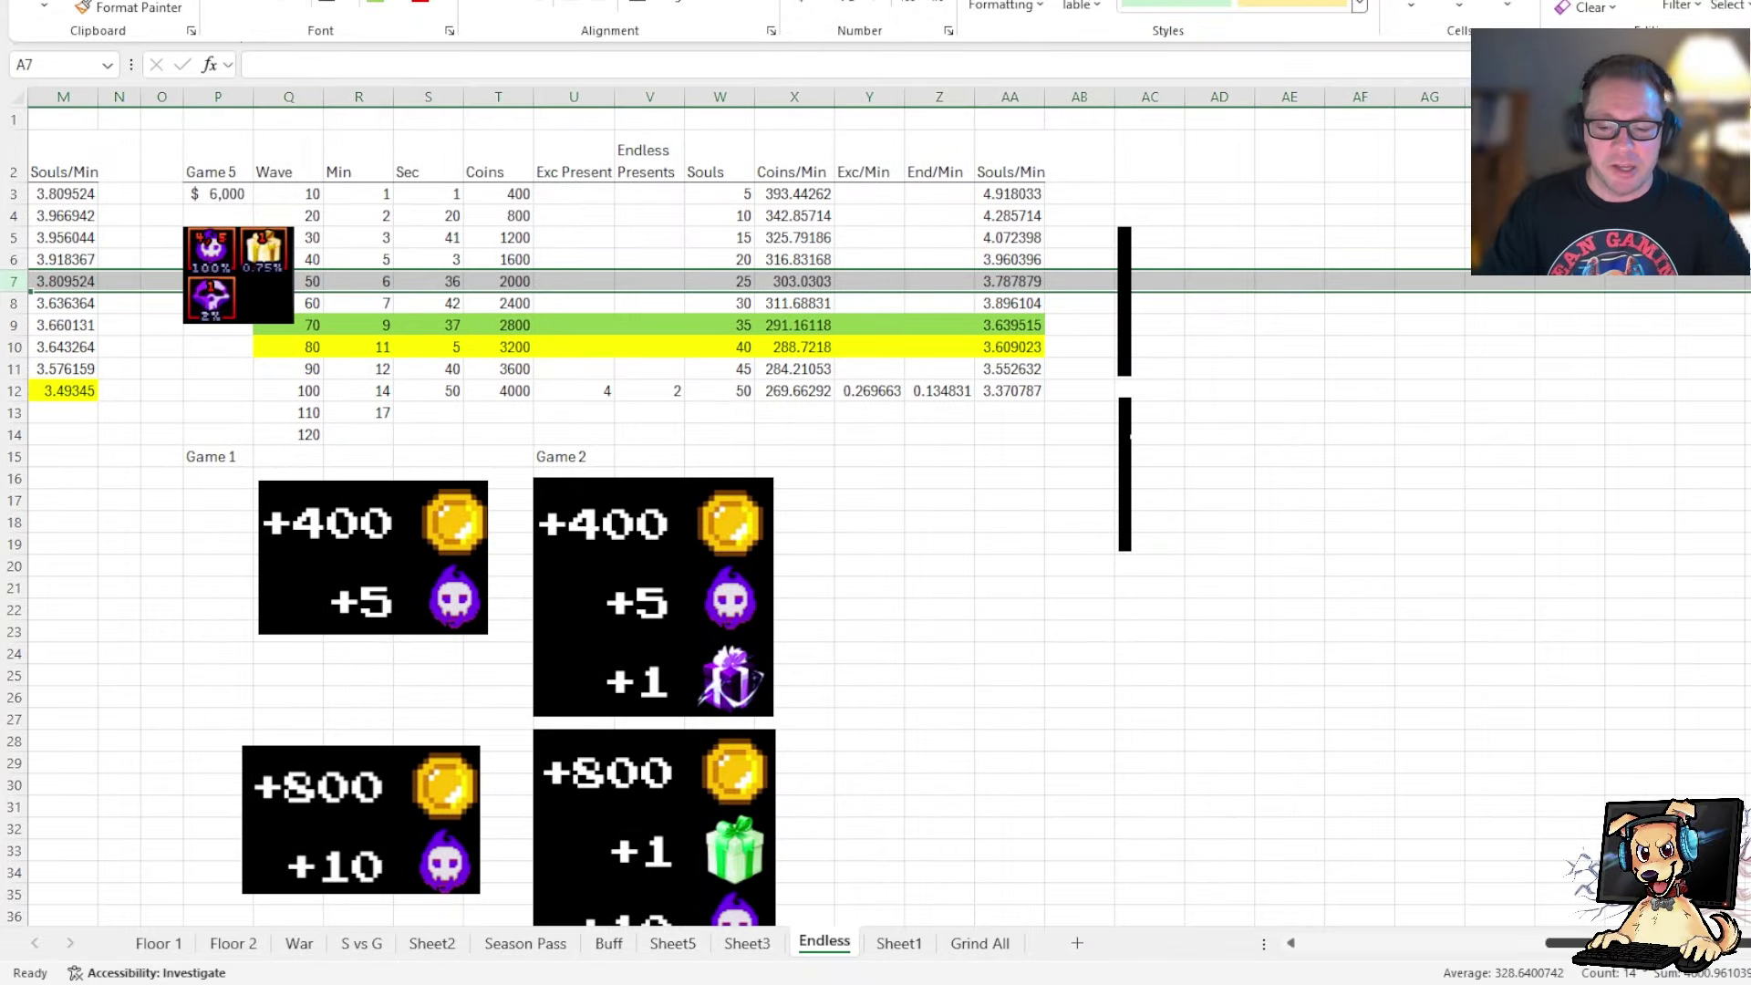
scroll(721, 365, "left", 10)
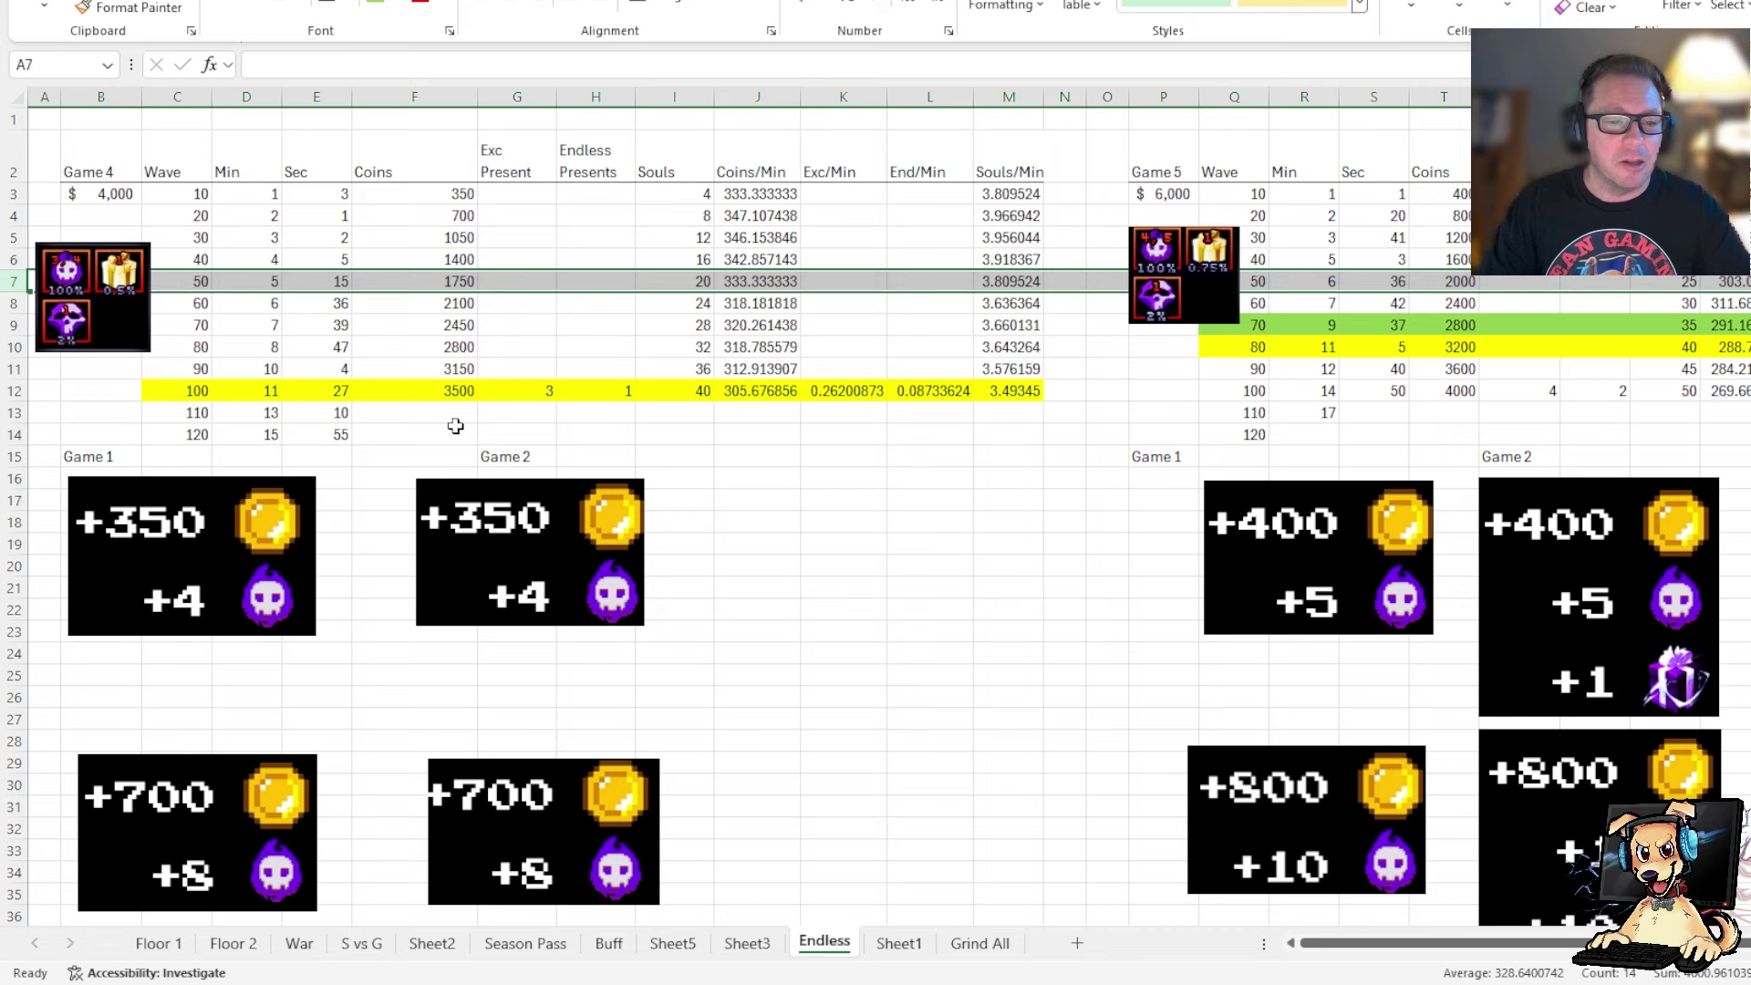
Step: Examine the first reward screenshots below the Game 4 table and select cell A16
scroll(391, 493, "down", 6)
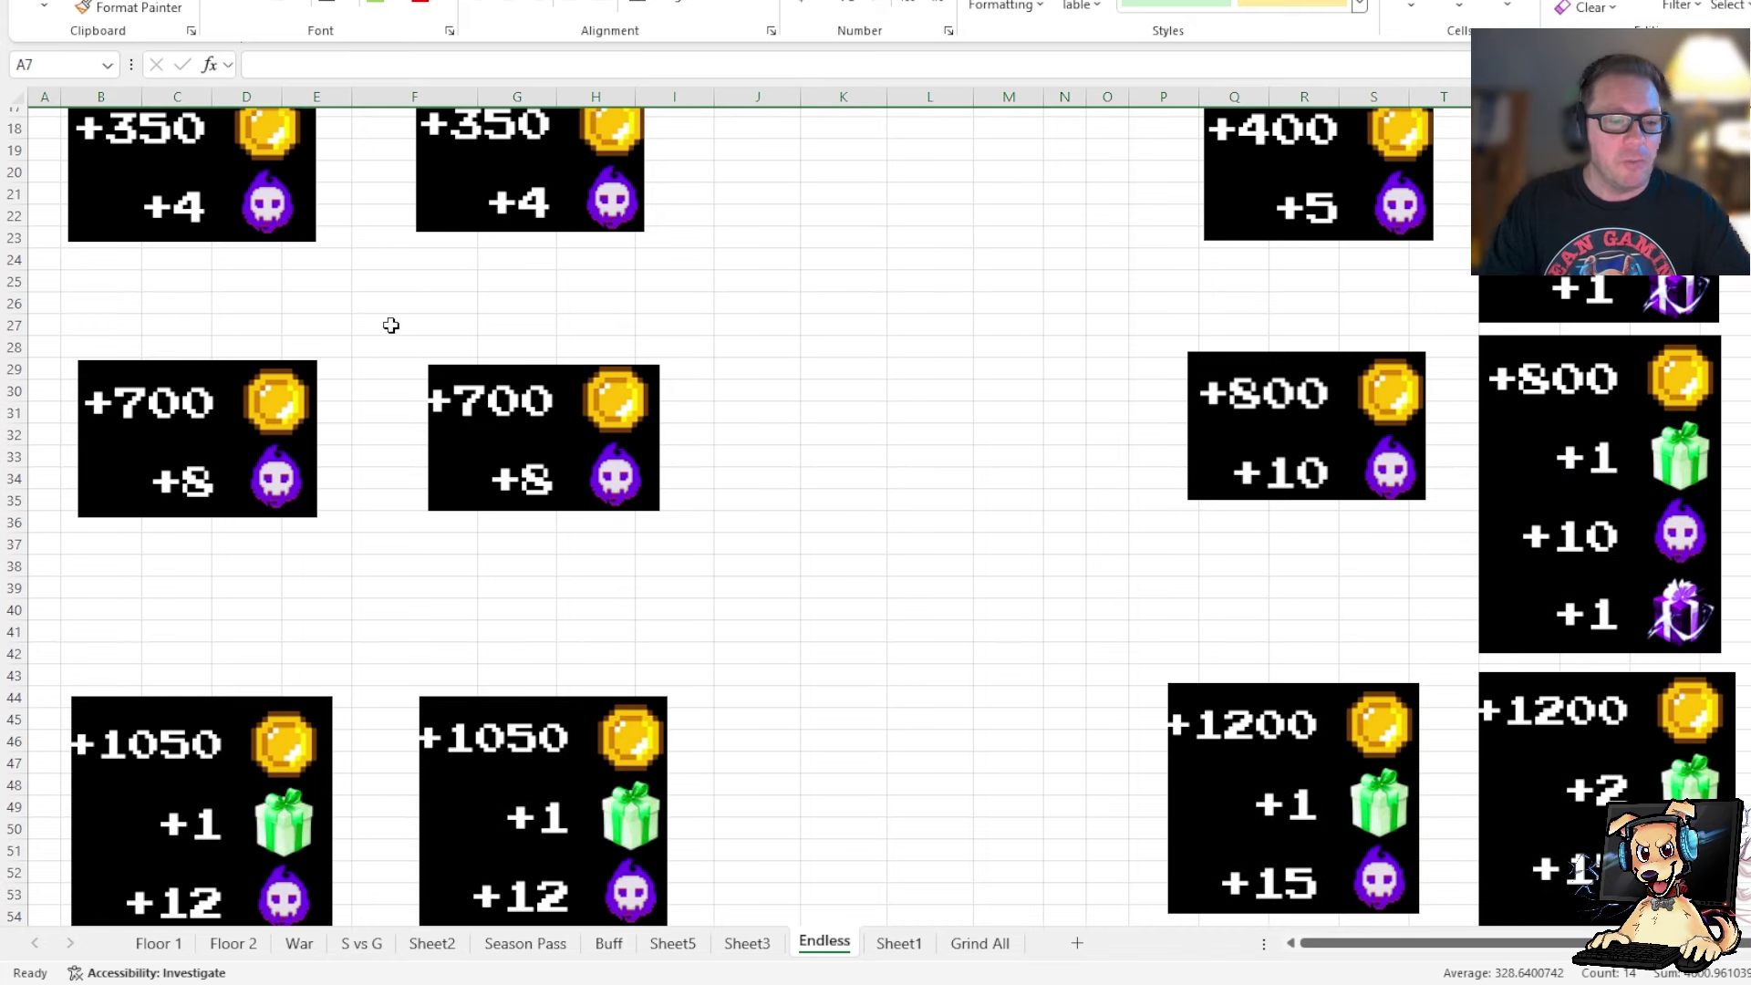
scroll(388, 338, "up", 4)
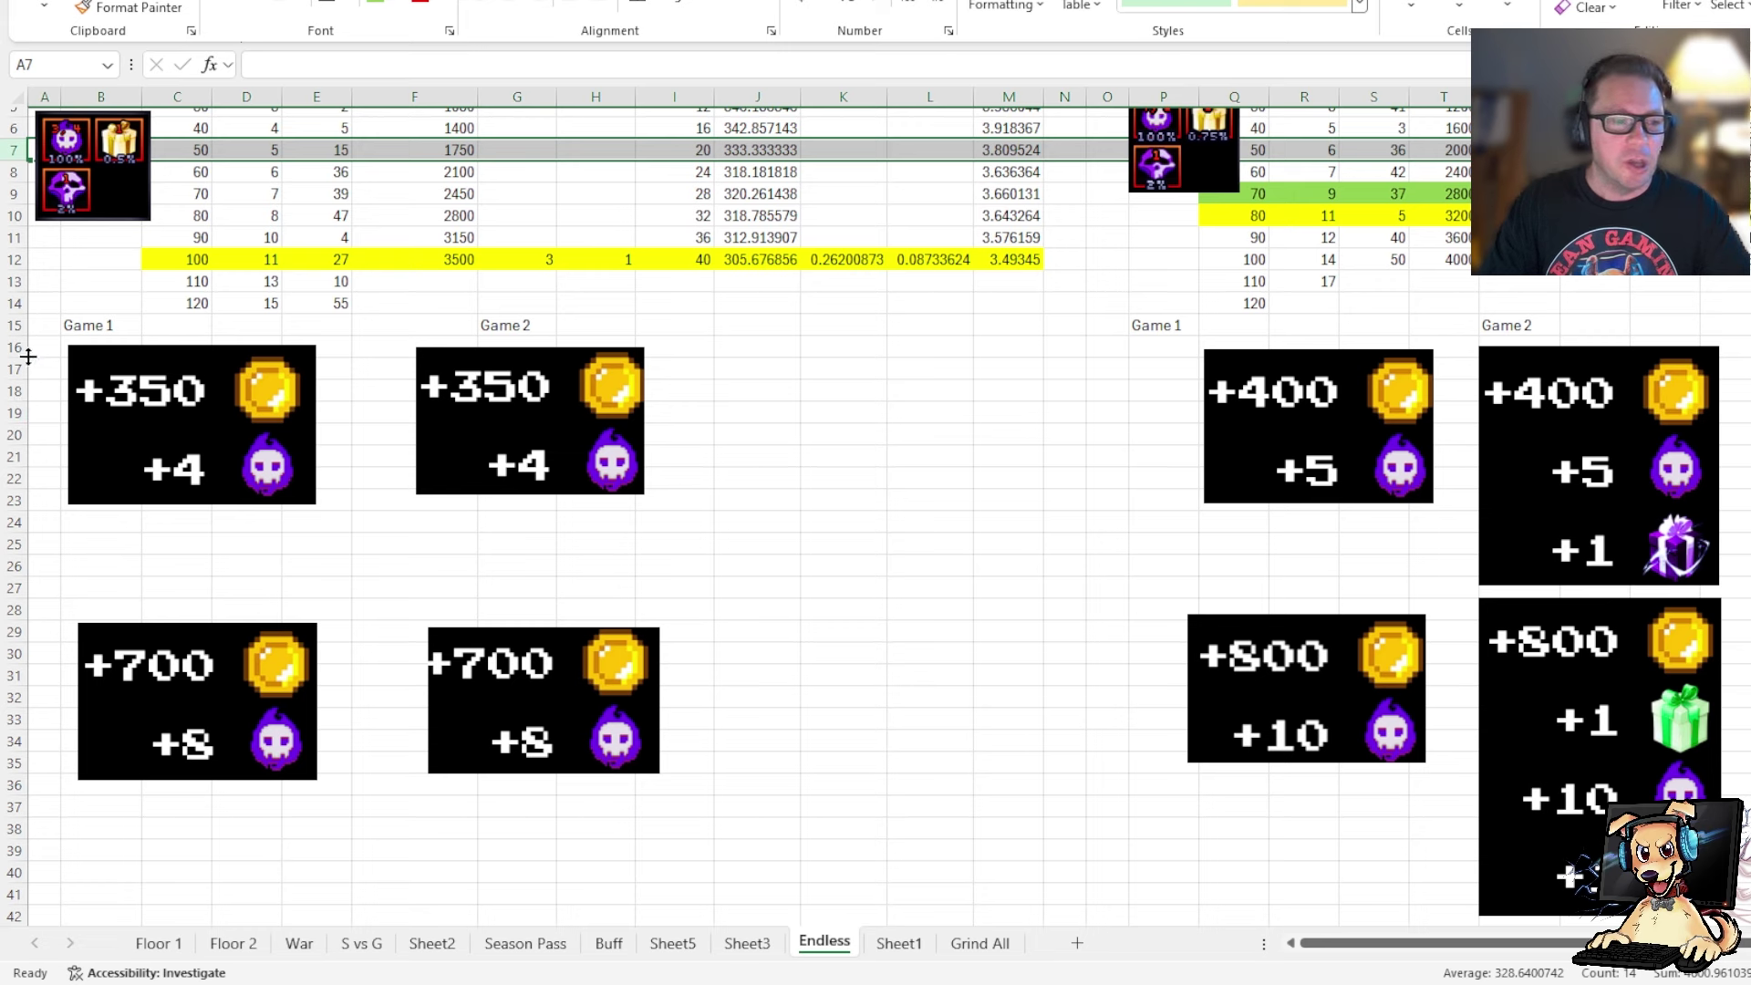
mouse_move(36, 351)
left_mouse_down()
mouse_move(708, 547)
mouse_move(1746, 552)
mouse_move(1747, 568)
mouse_move(155, 456)
mouse_move(36, 410)
mouse_move(41, 351)
left_mouse_up()
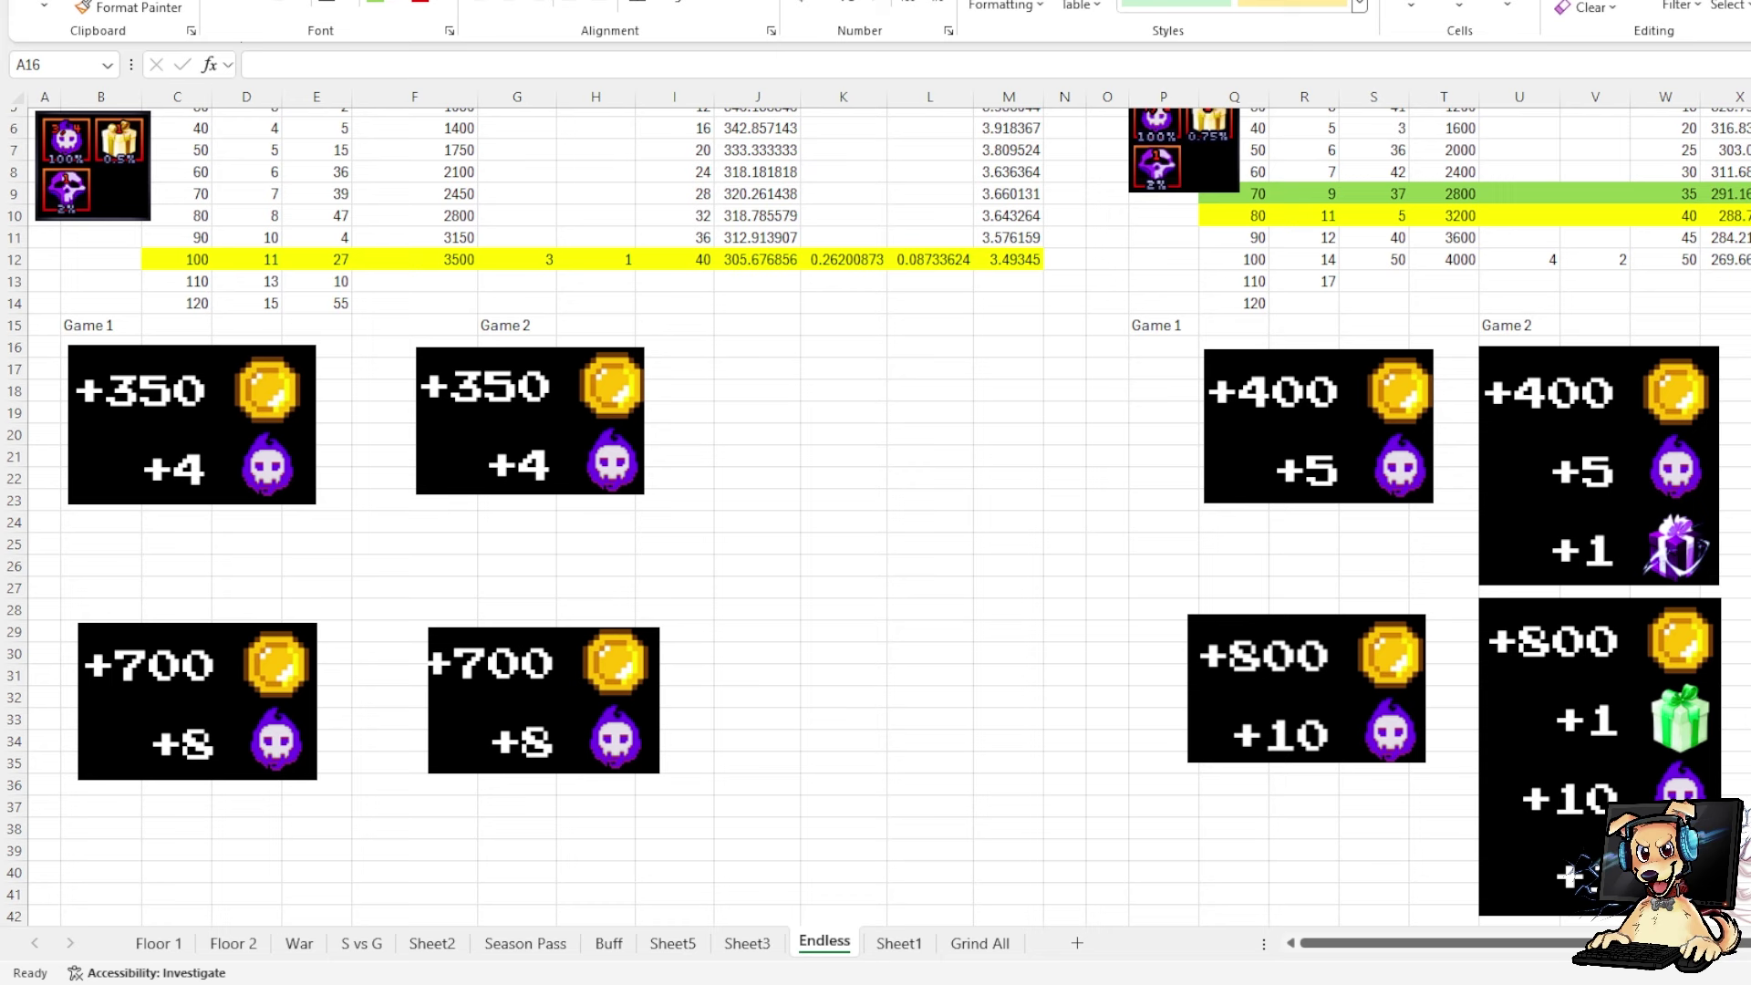
key("alt+Tab")
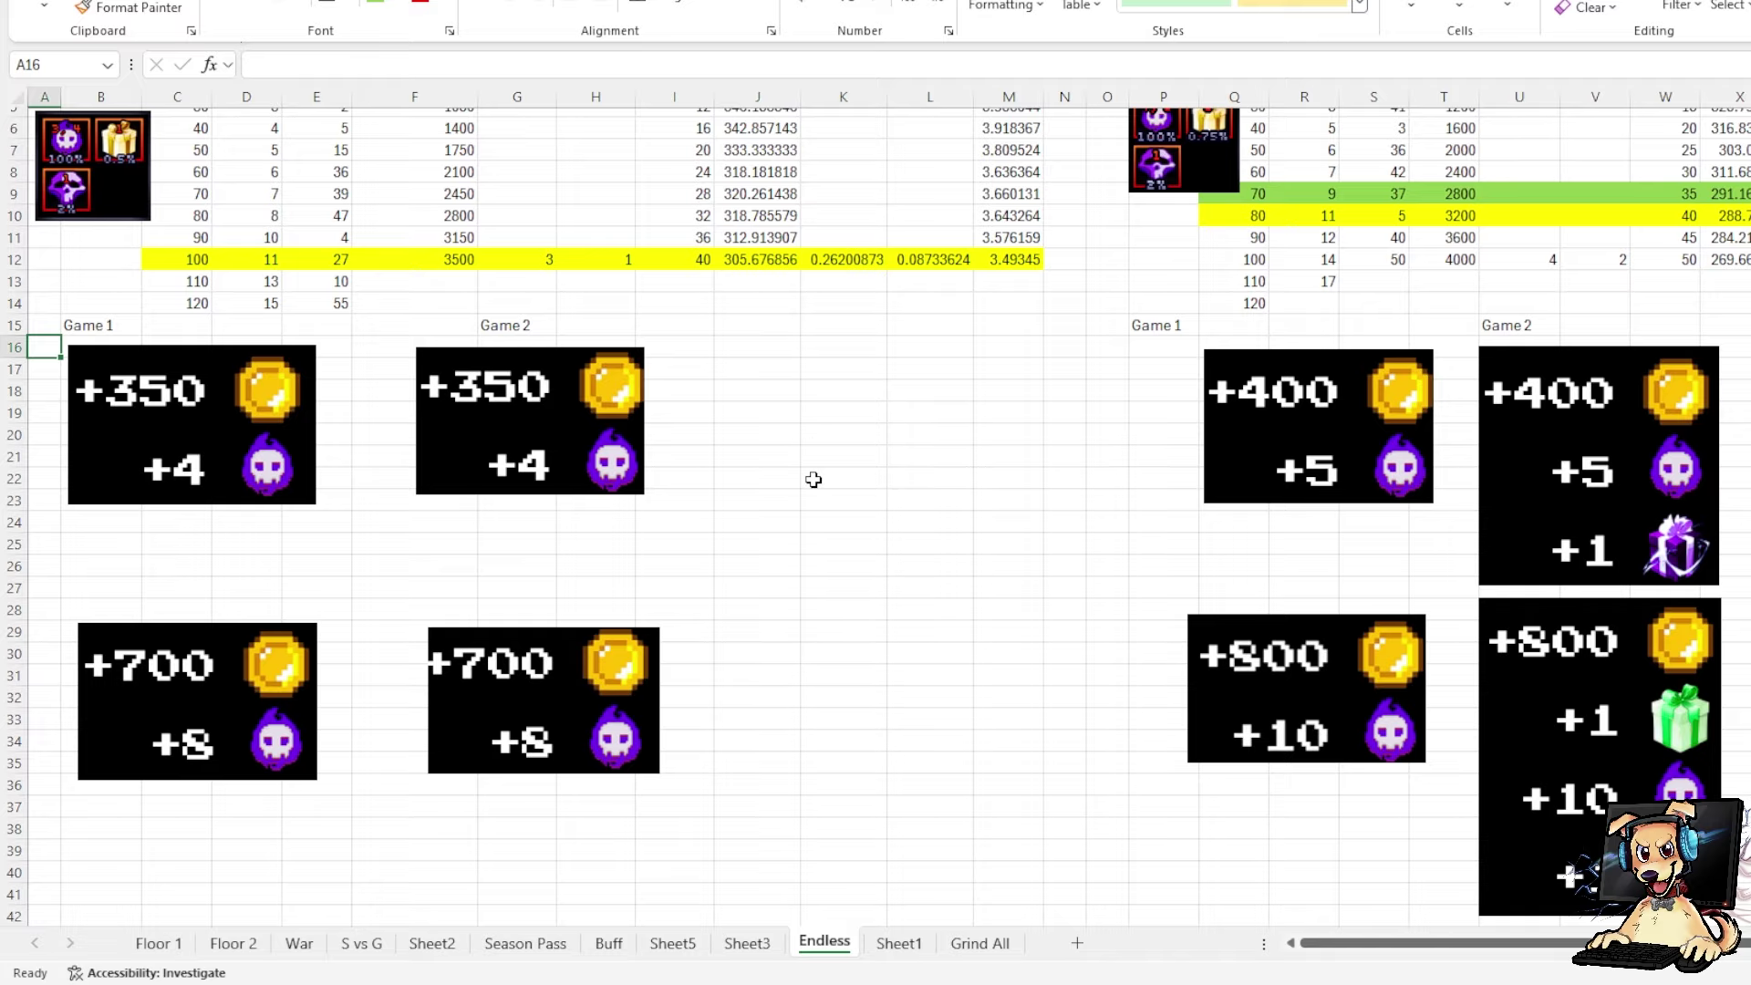
Step: Review the reward screenshots for the higher waves and highlight rows 150 to 167, which hold the wave 100 rewards
scroll(864, 474, "down", 10)
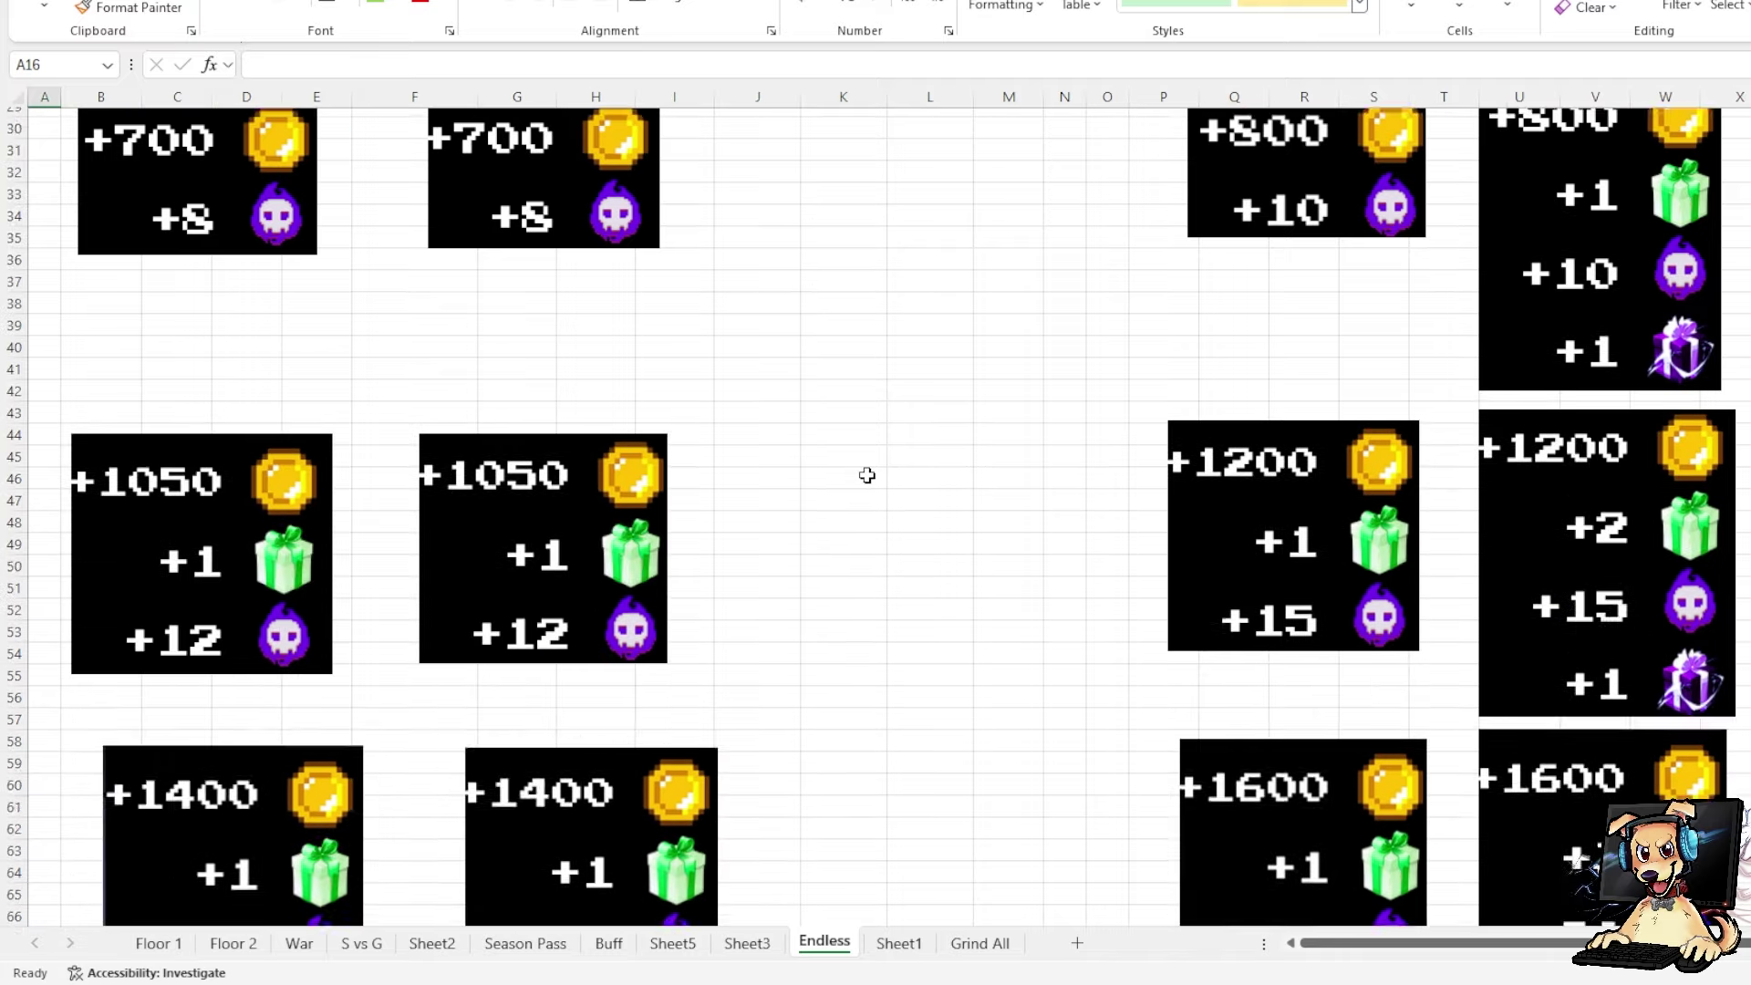
scroll(867, 472, "down", 20)
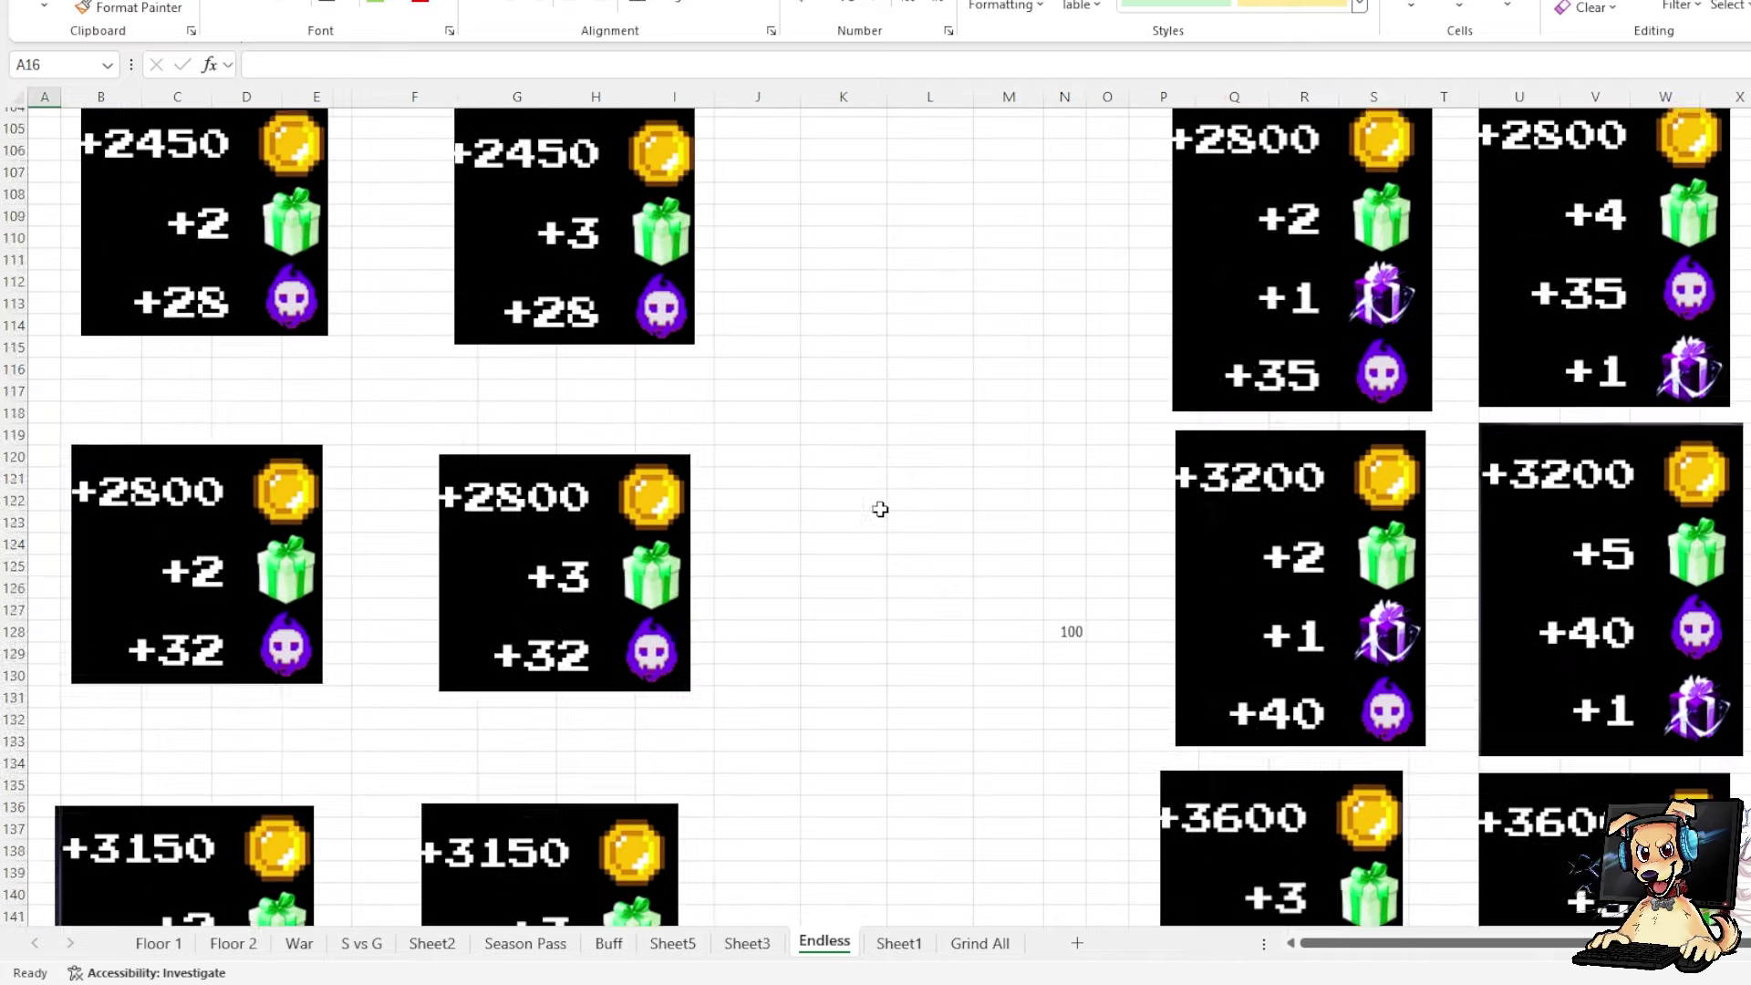
scroll(881, 509, "down", 16)
scroll(885, 515, "up", 8)
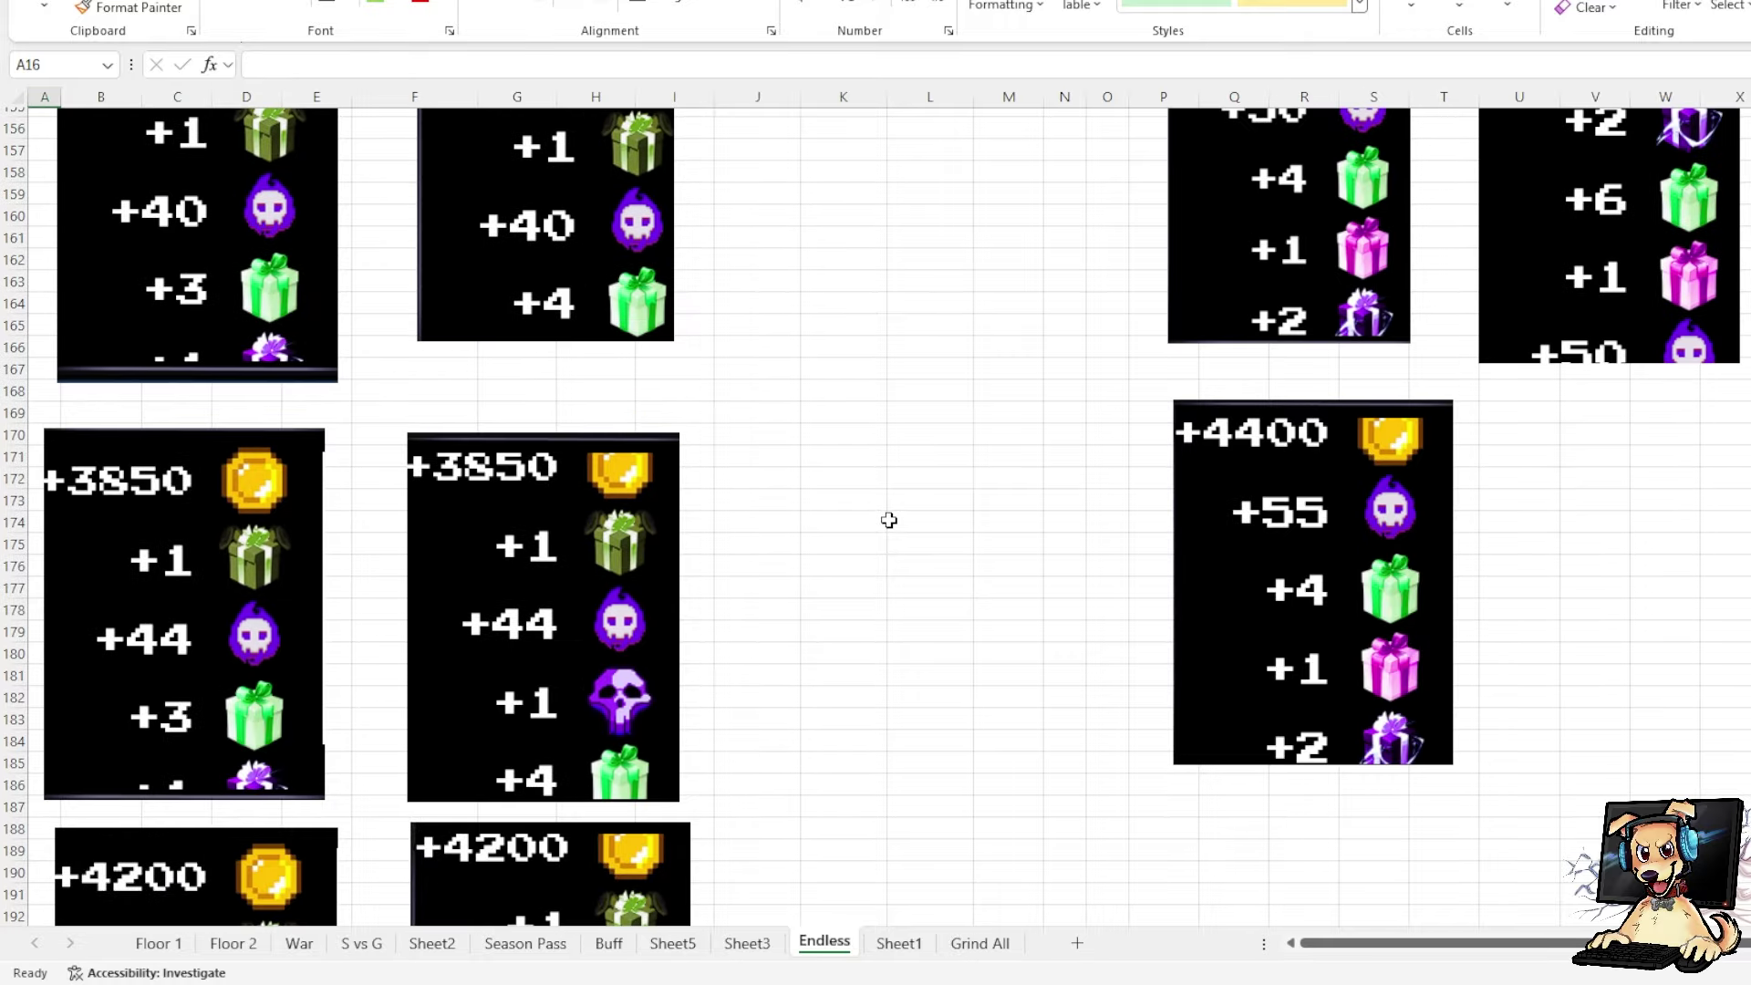
scroll(888, 520, "down", 3)
scroll(880, 523, "up", 5)
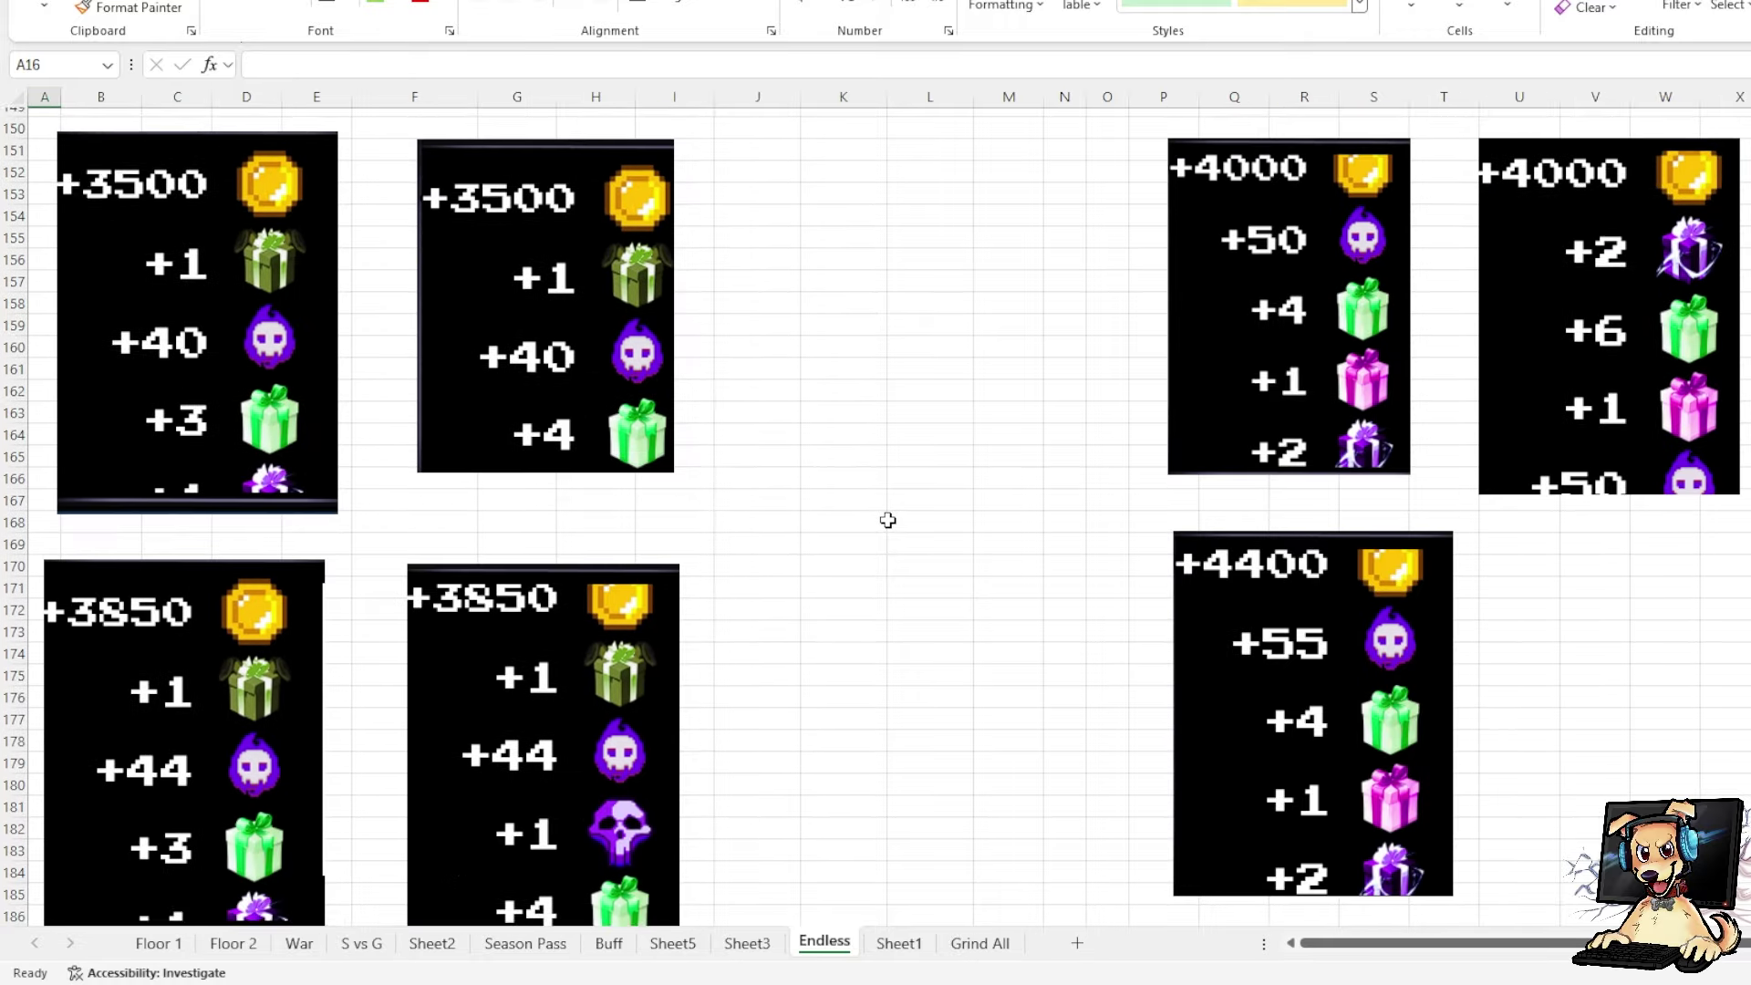
left_click_drag(16, 325, 18, 698)
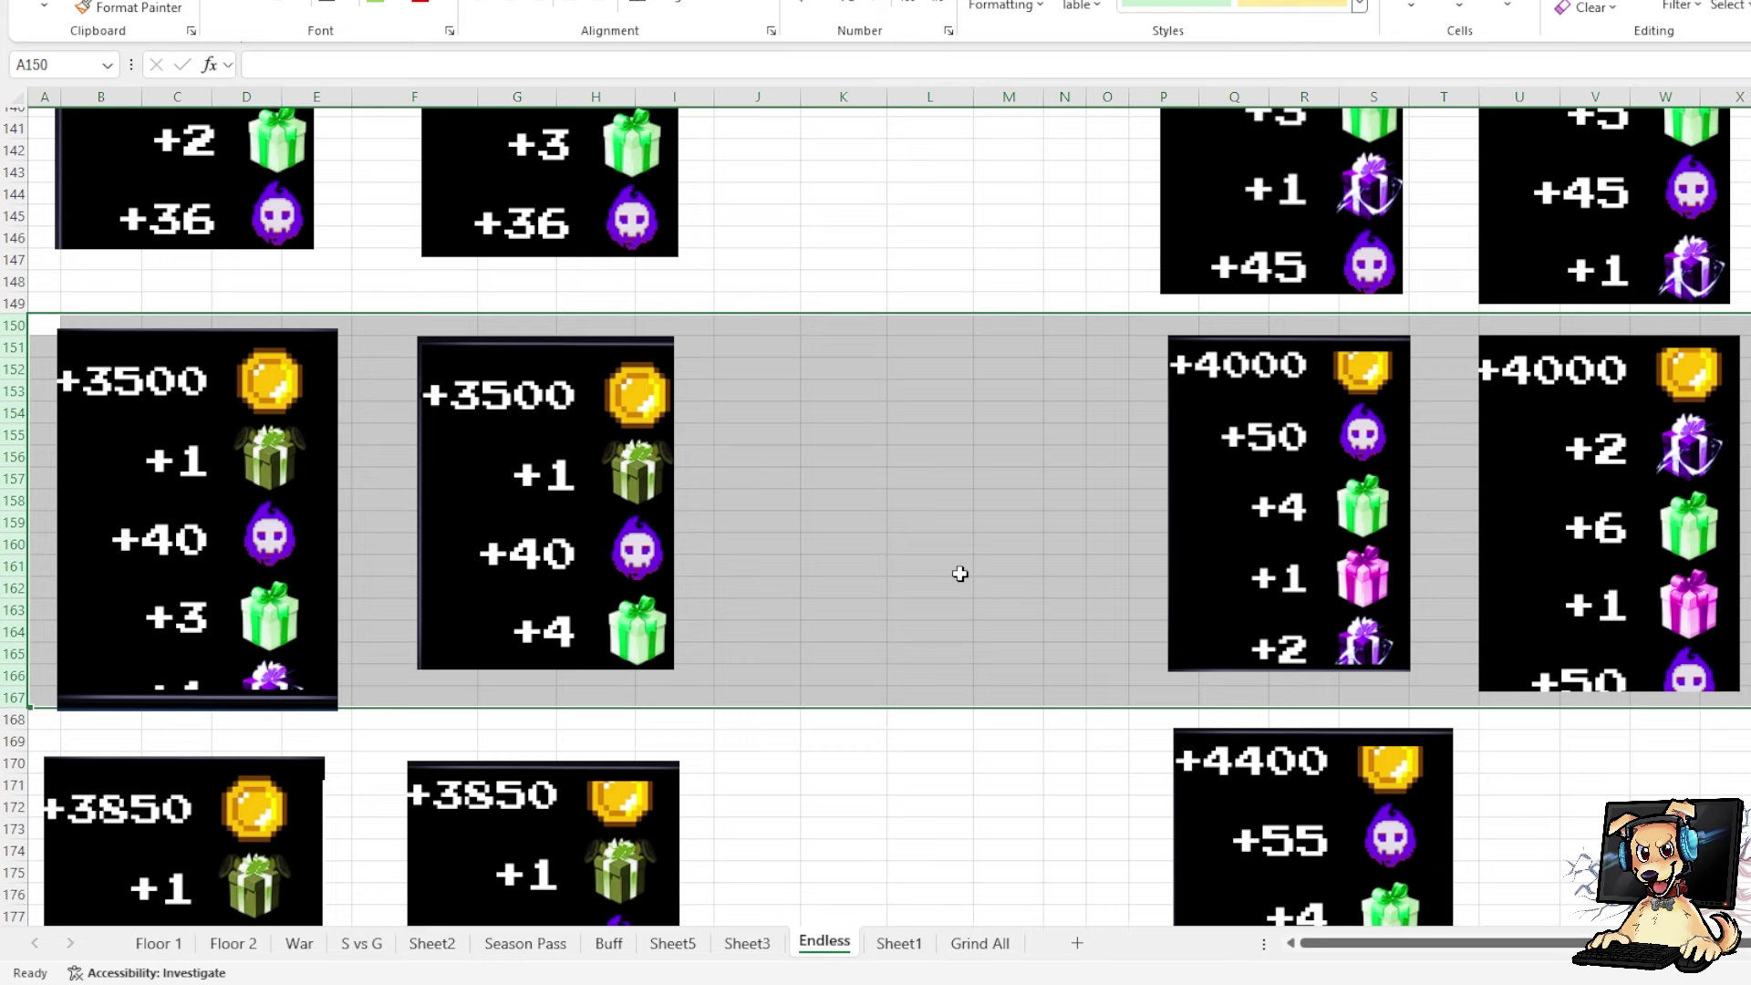
Step: Return to the summary tables and highlight the wave 100 row to compare Game 4 and Game 5
scroll(958, 575, "up", 15)
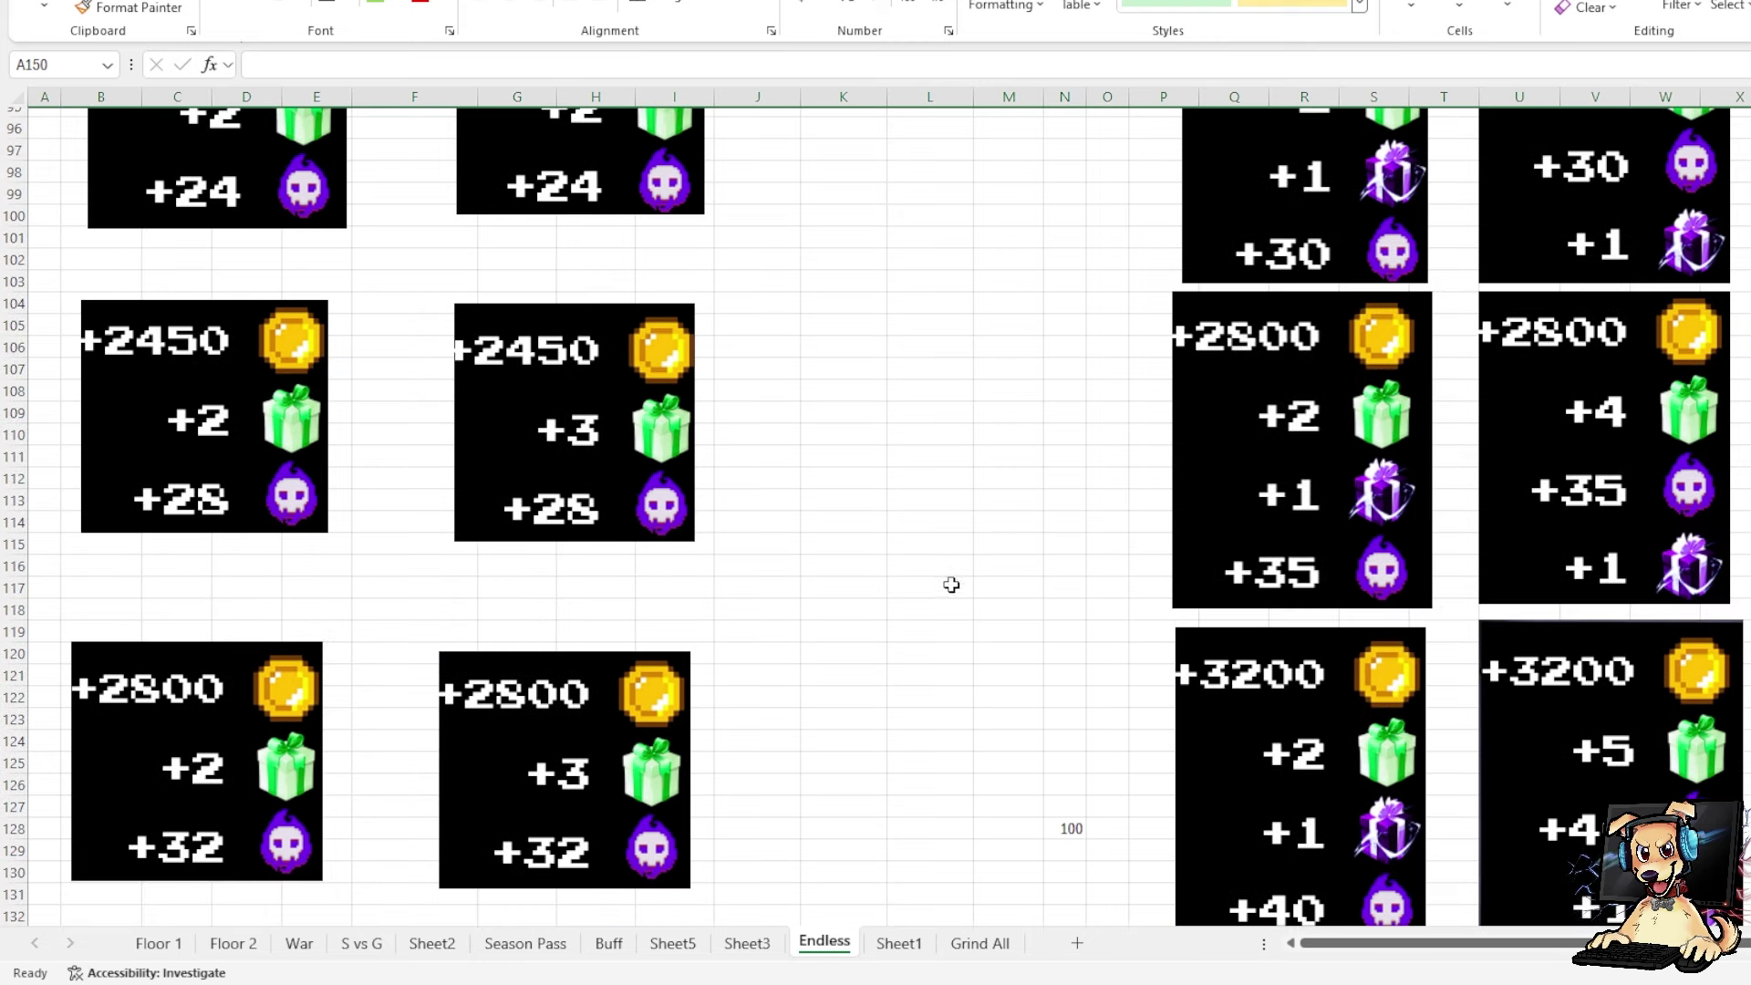
scroll(951, 584, "up", 20)
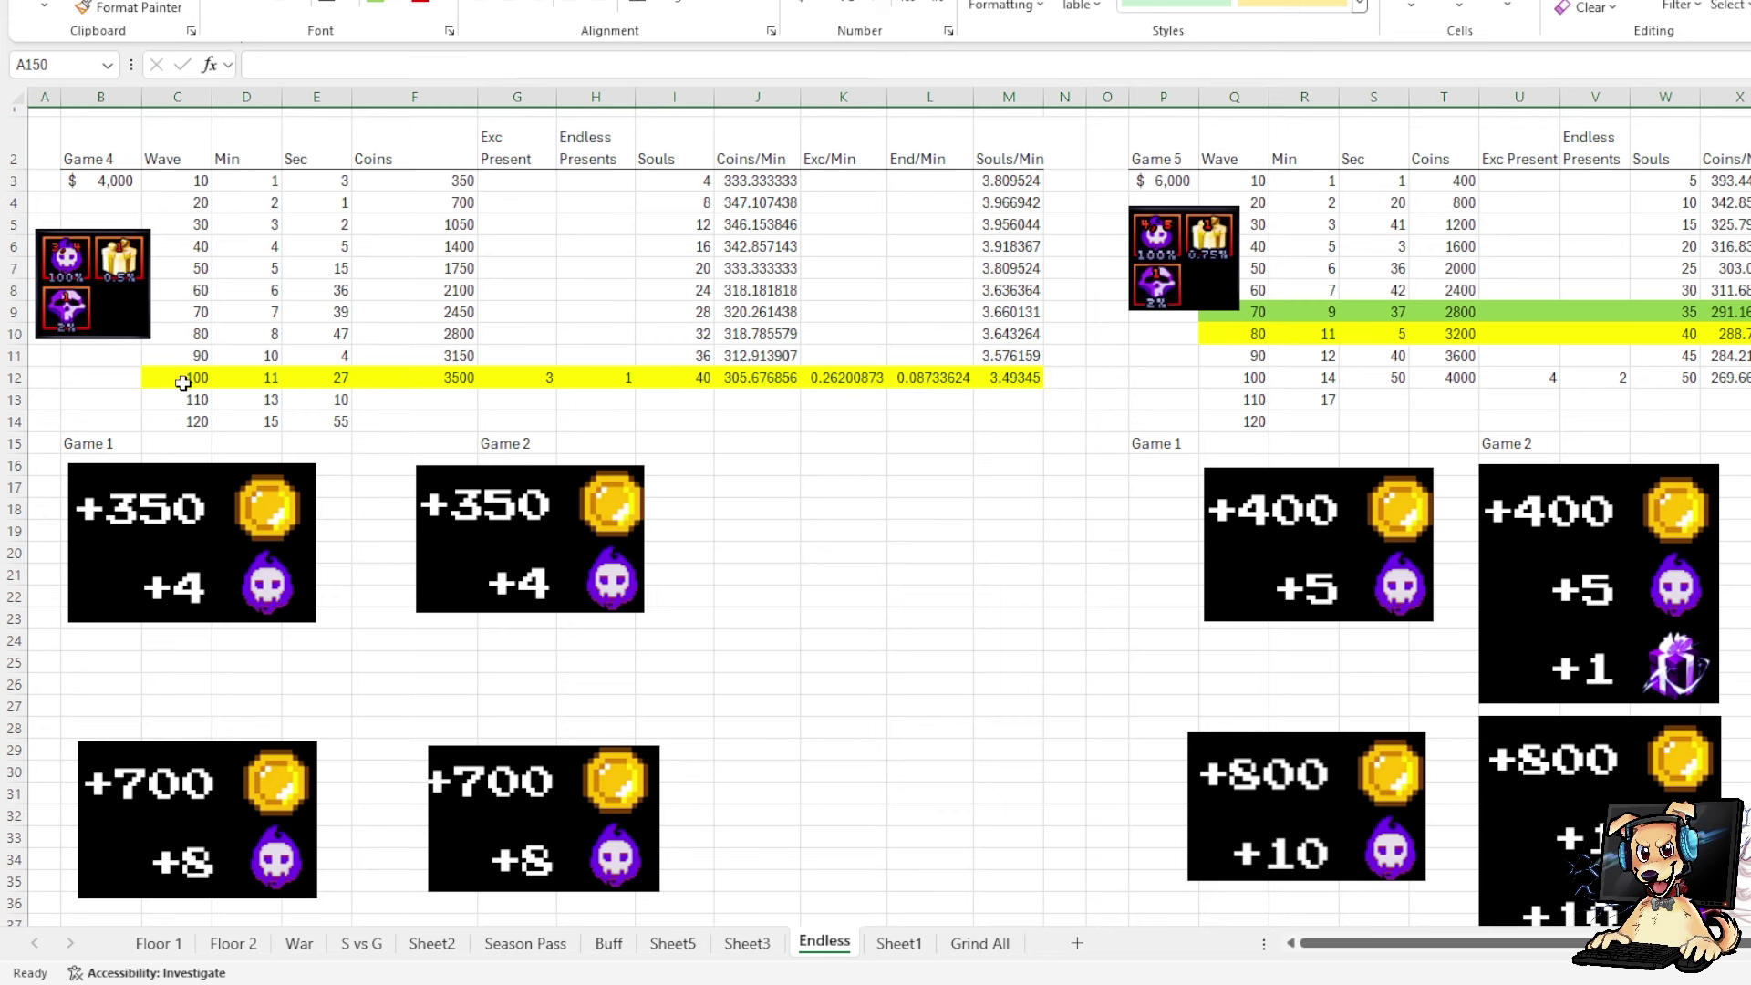
left_click(14, 378)
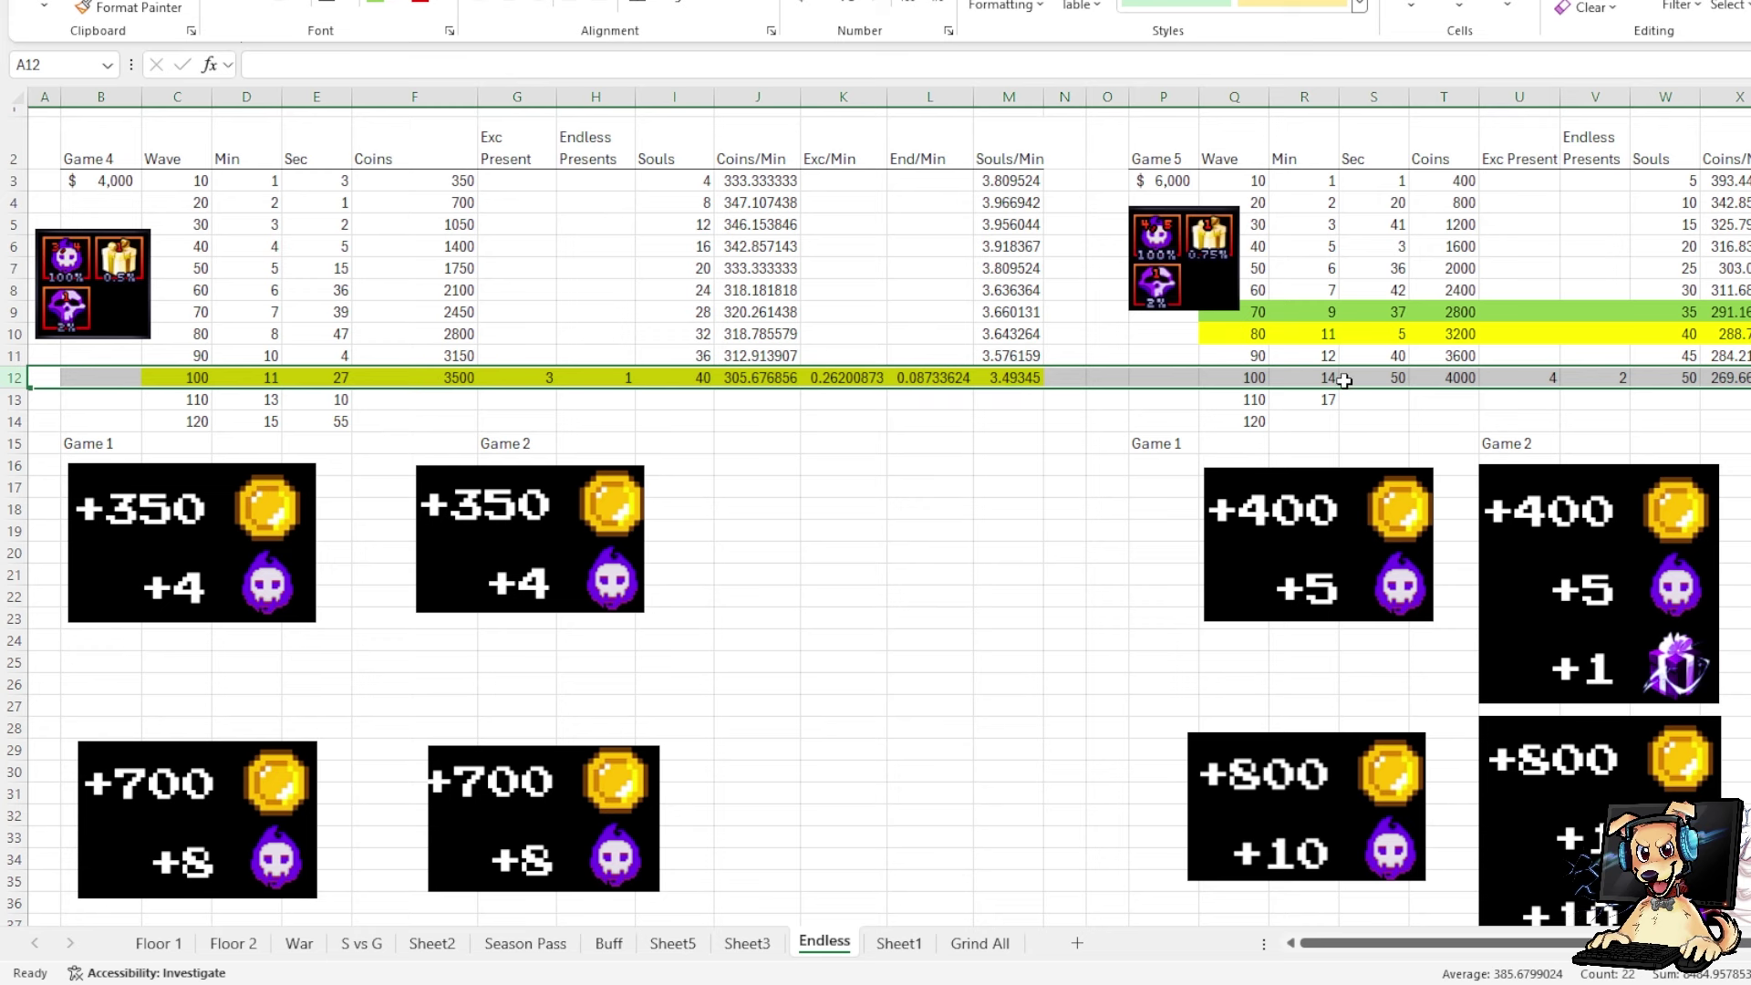
Step: Select the Game 5 wave 100 time in cells R12:S12 and compare the Game 4 and Game 5 reward screenshots for the higher waves
left_click_drag(1320, 380, 1392, 381)
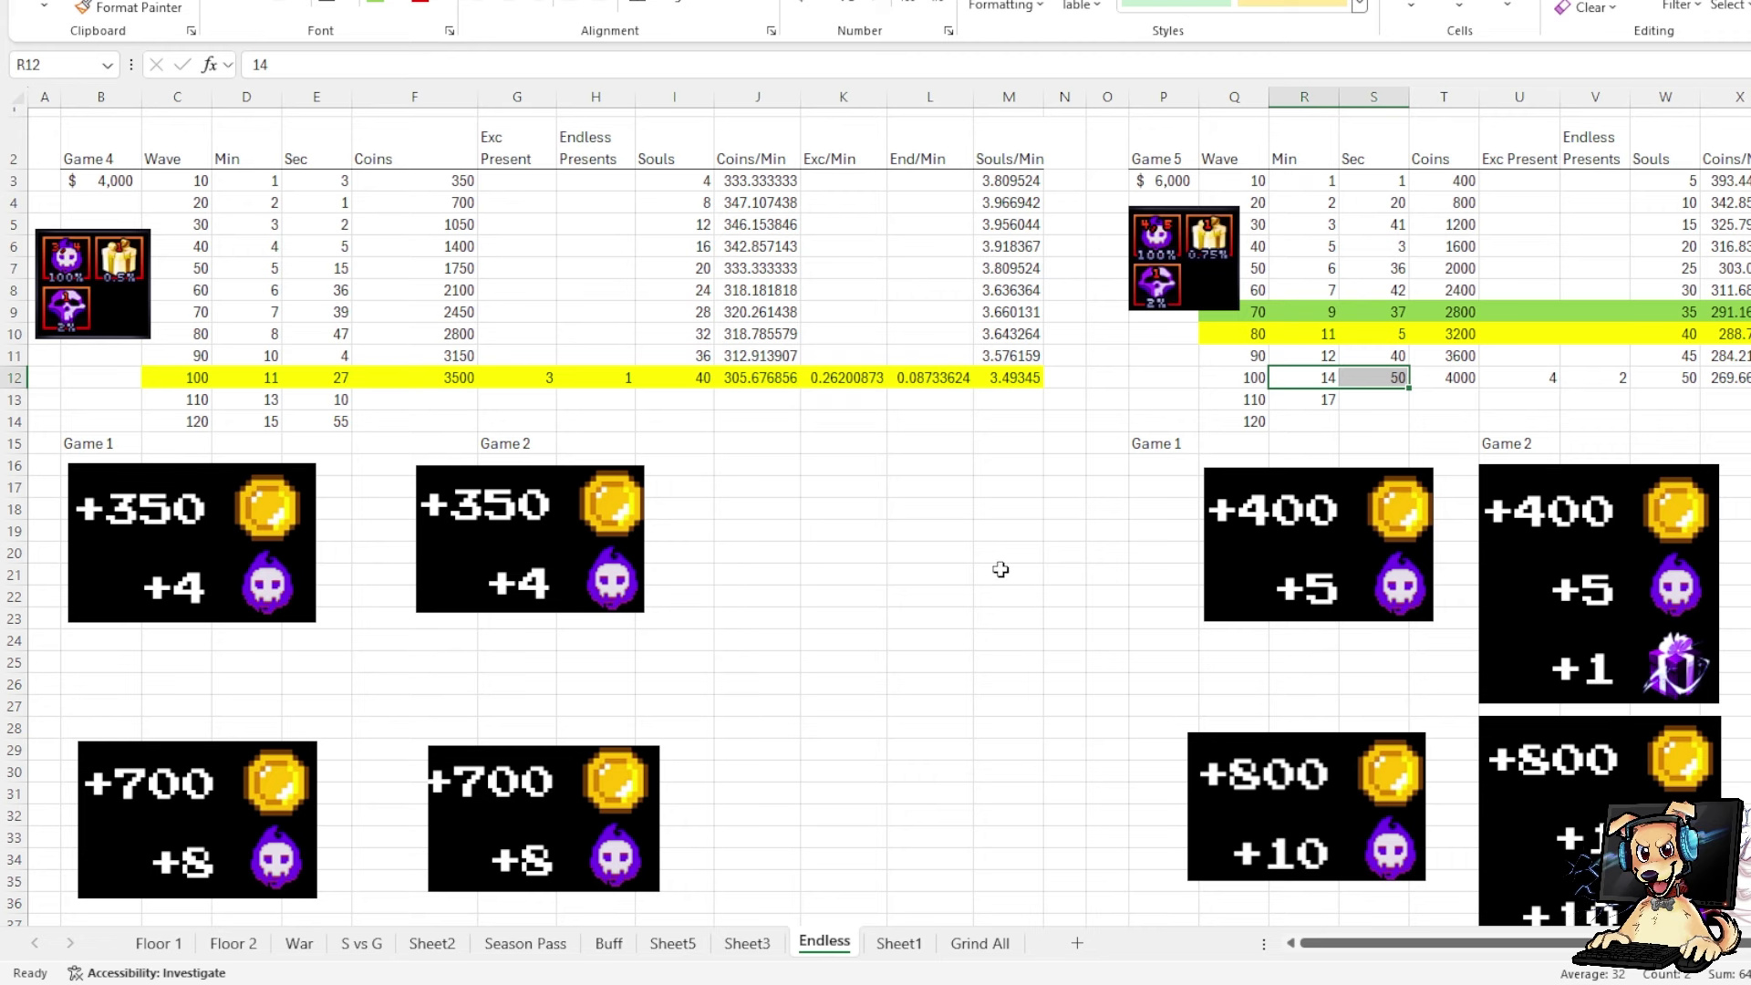
scroll(1051, 639, "down", 20)
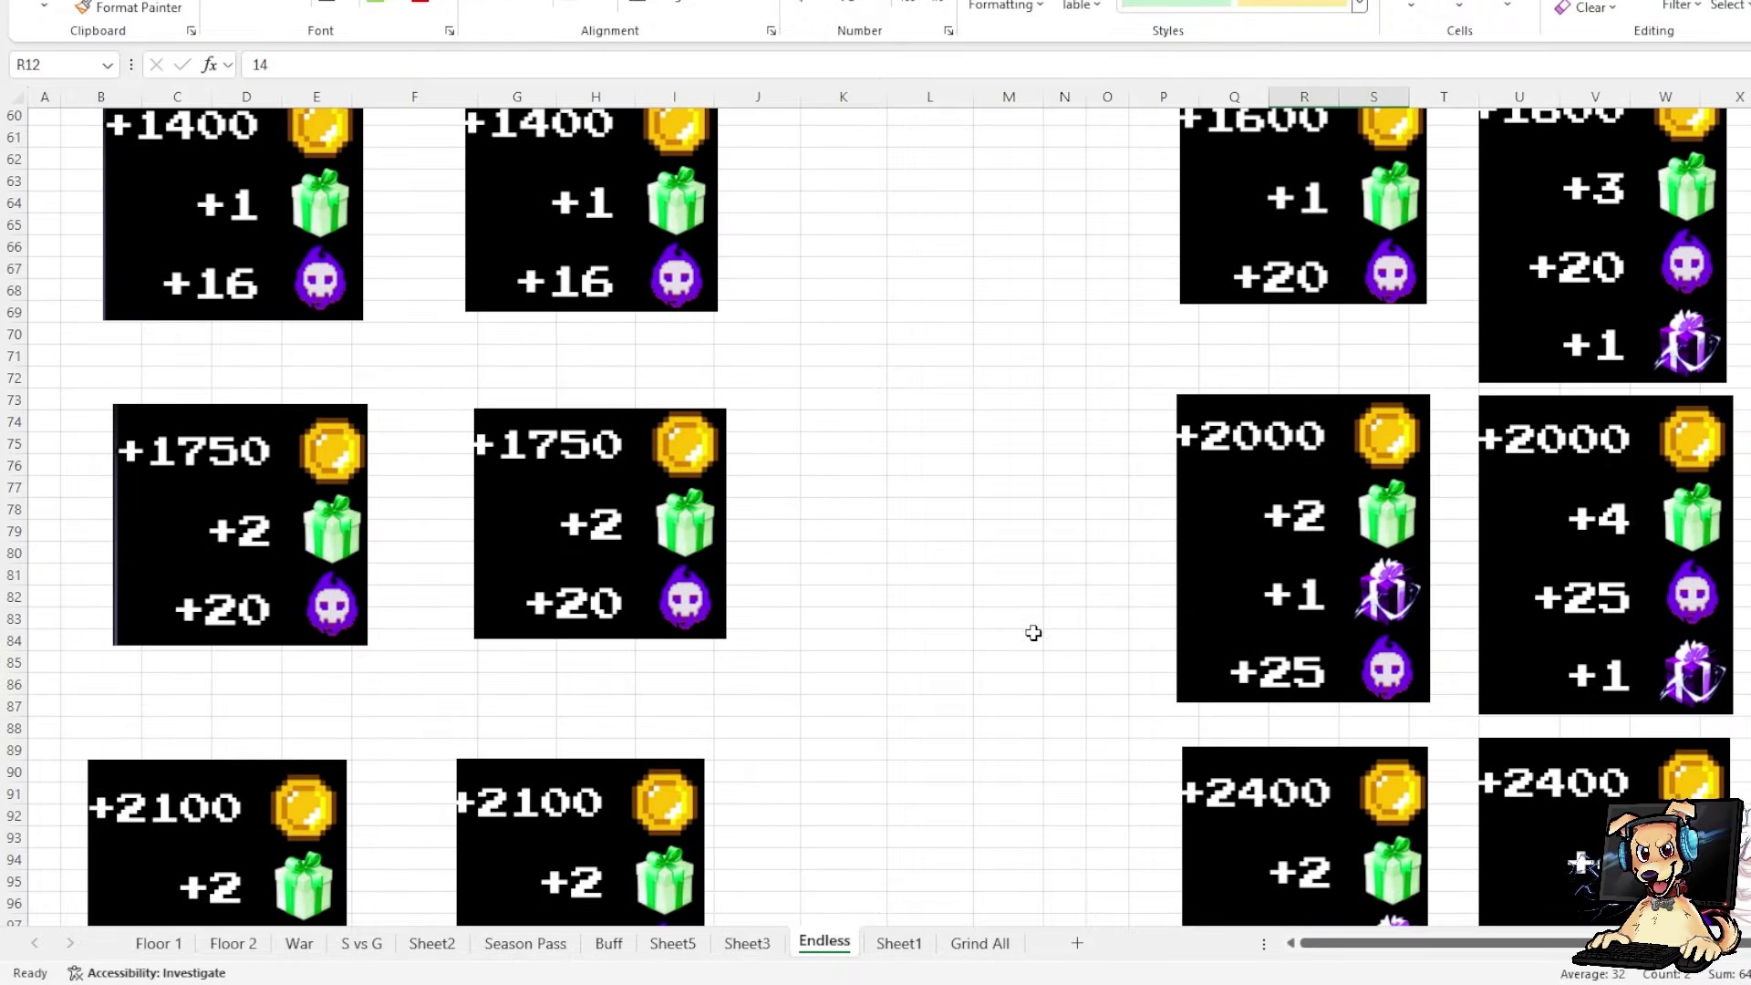
scroll(1030, 630, "down", 13)
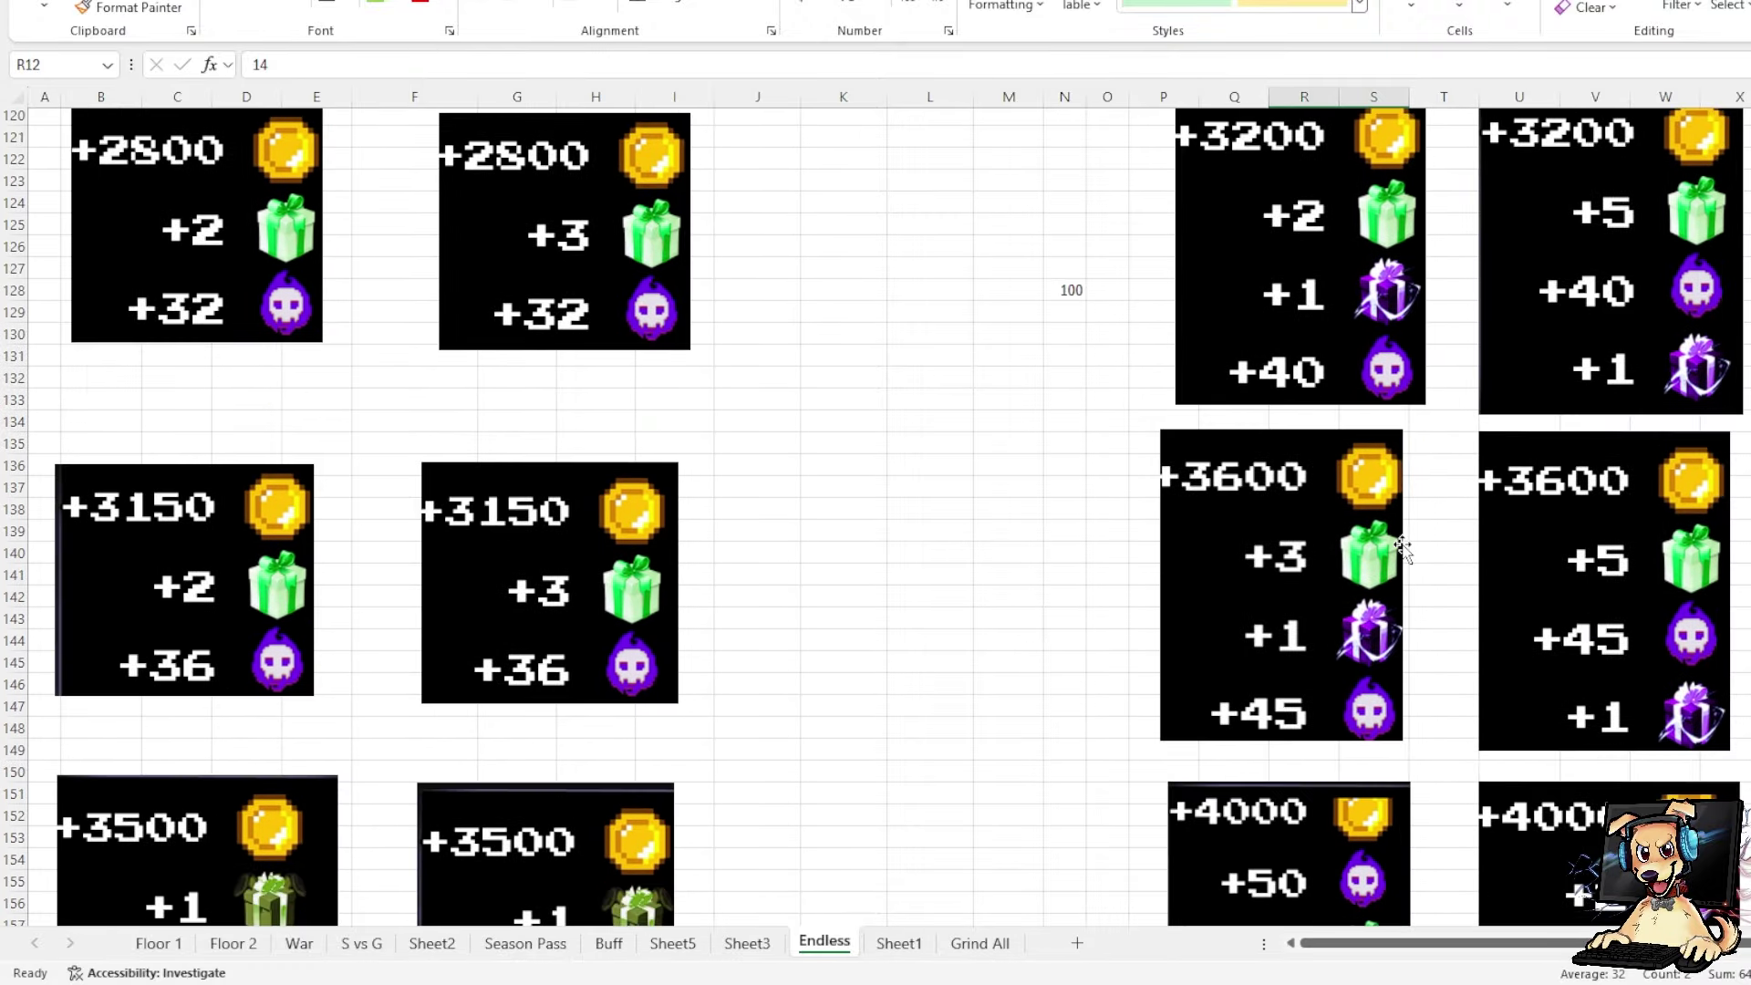
scroll(906, 580, "up", 20)
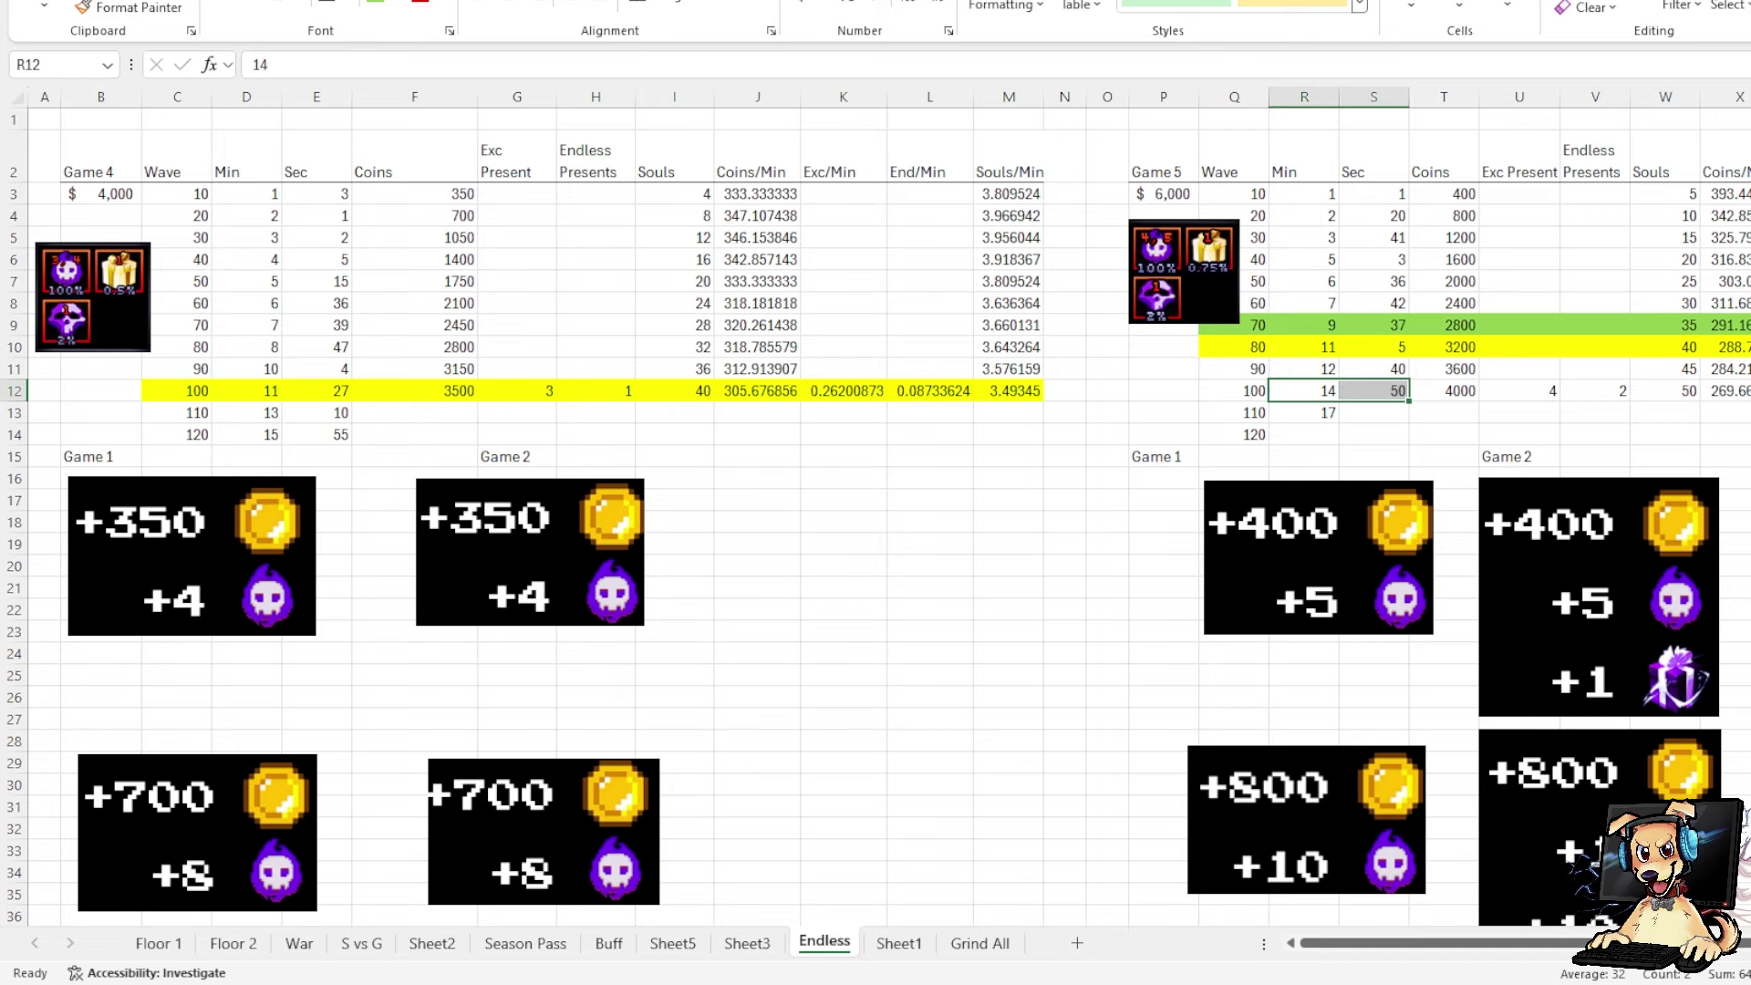
Step: Switch to the Roblox game, review the Season 4 pass rewards from level 1 to 30 and check the quests
key("ctrl+Page_Up")
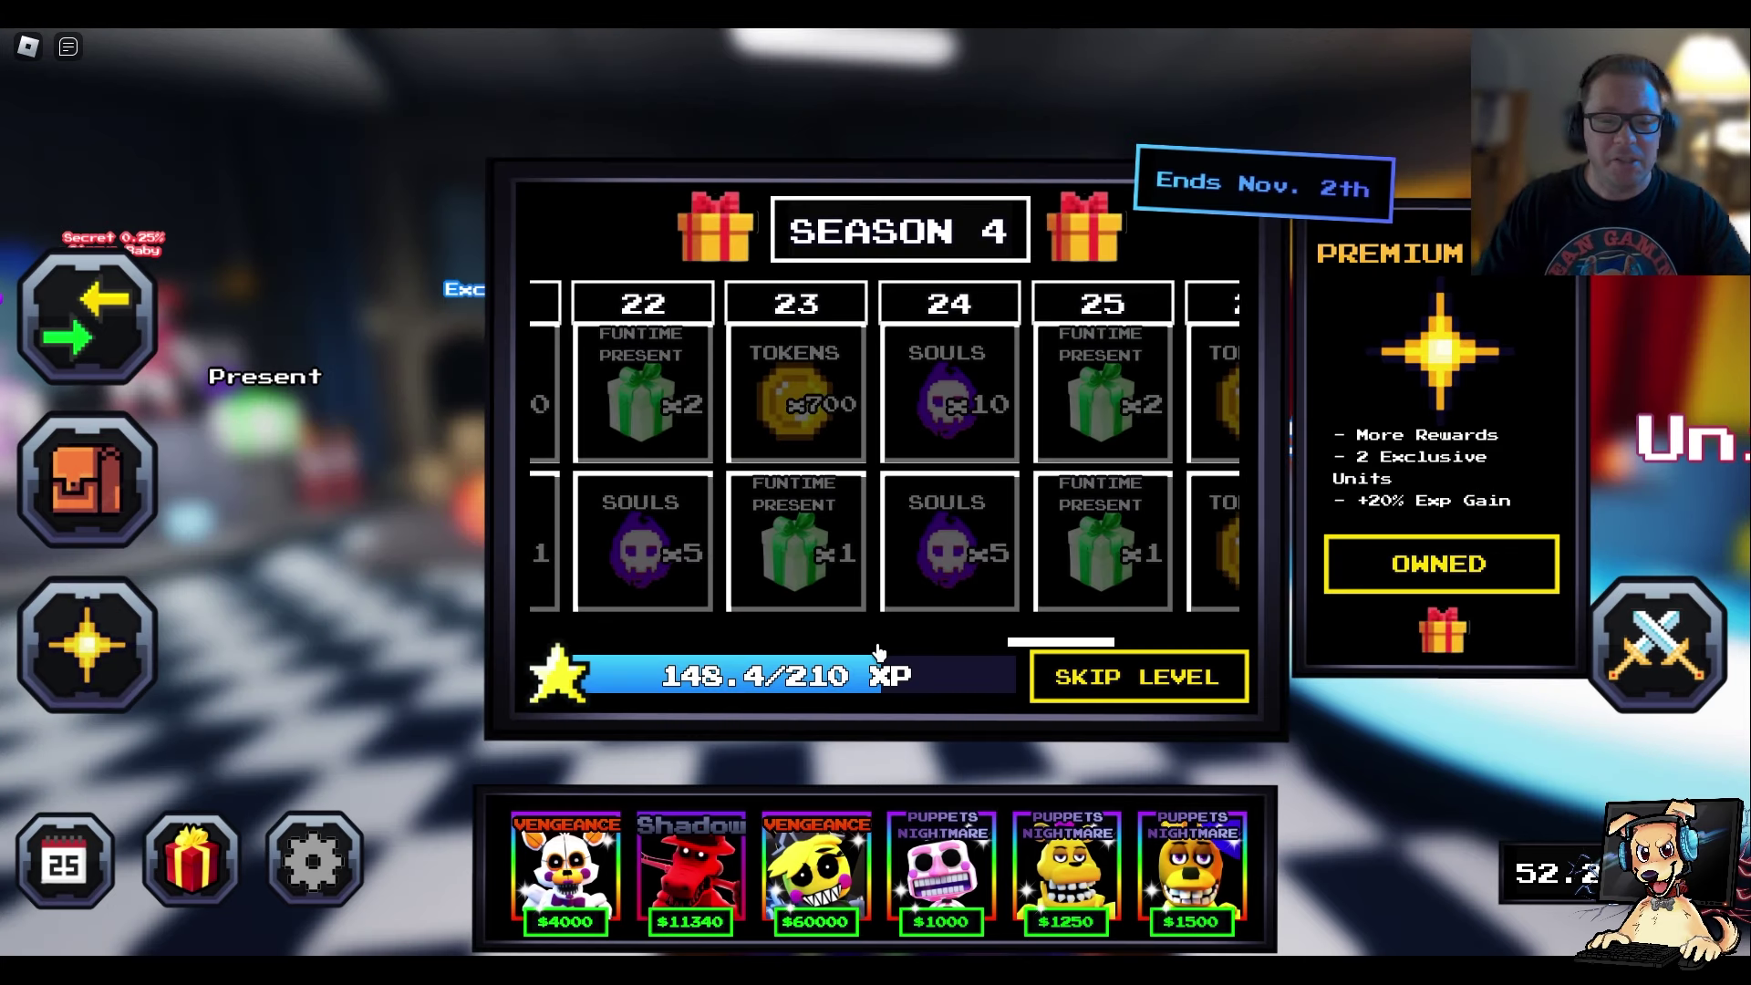
scroll(875, 642, "up", 10)
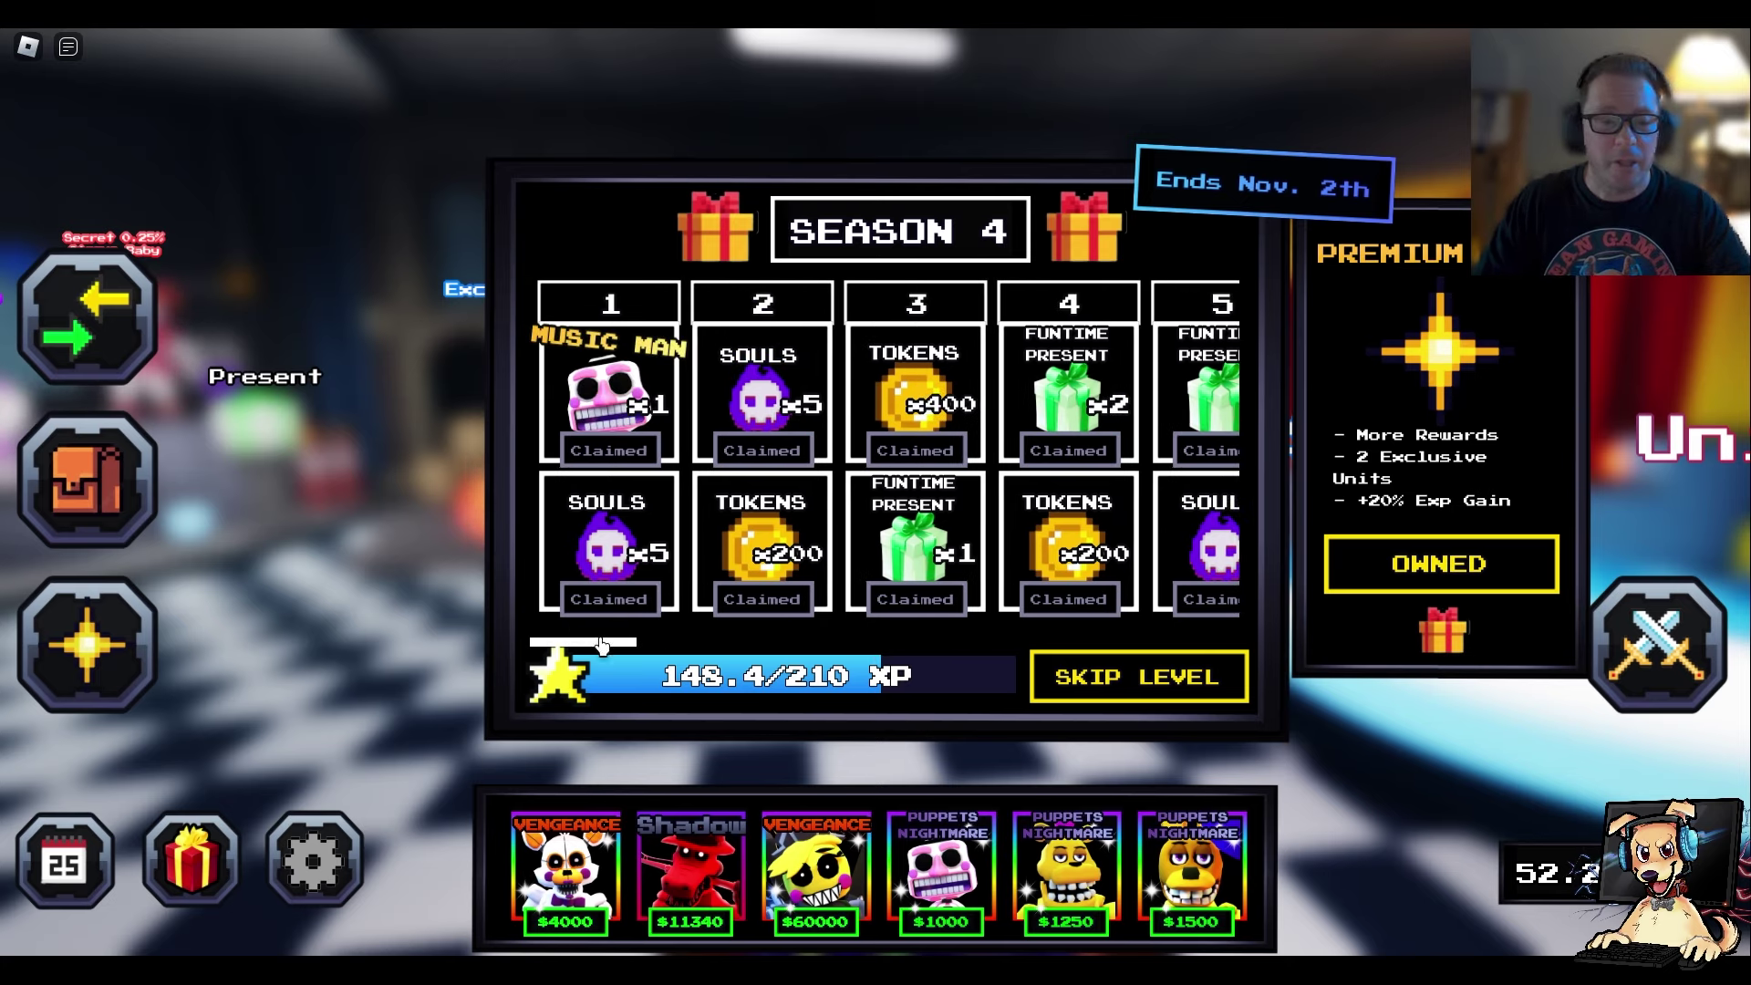
left_click_drag(600, 642, 1190, 648)
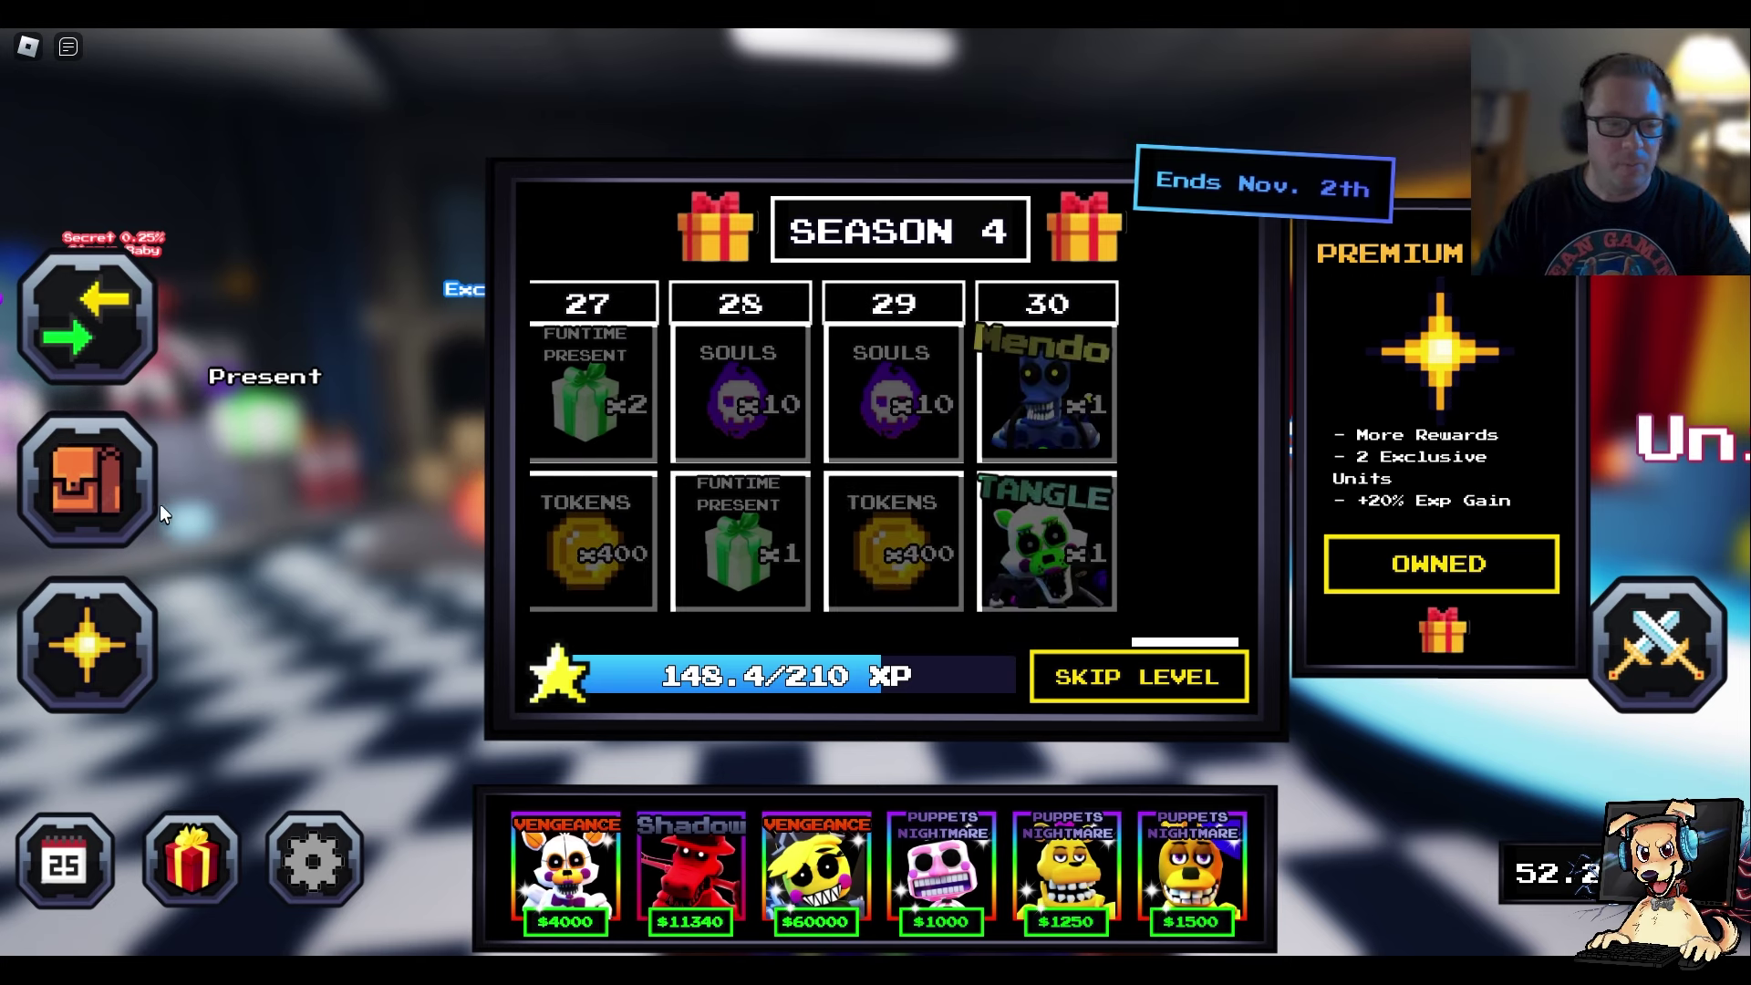
left_click(112, 484)
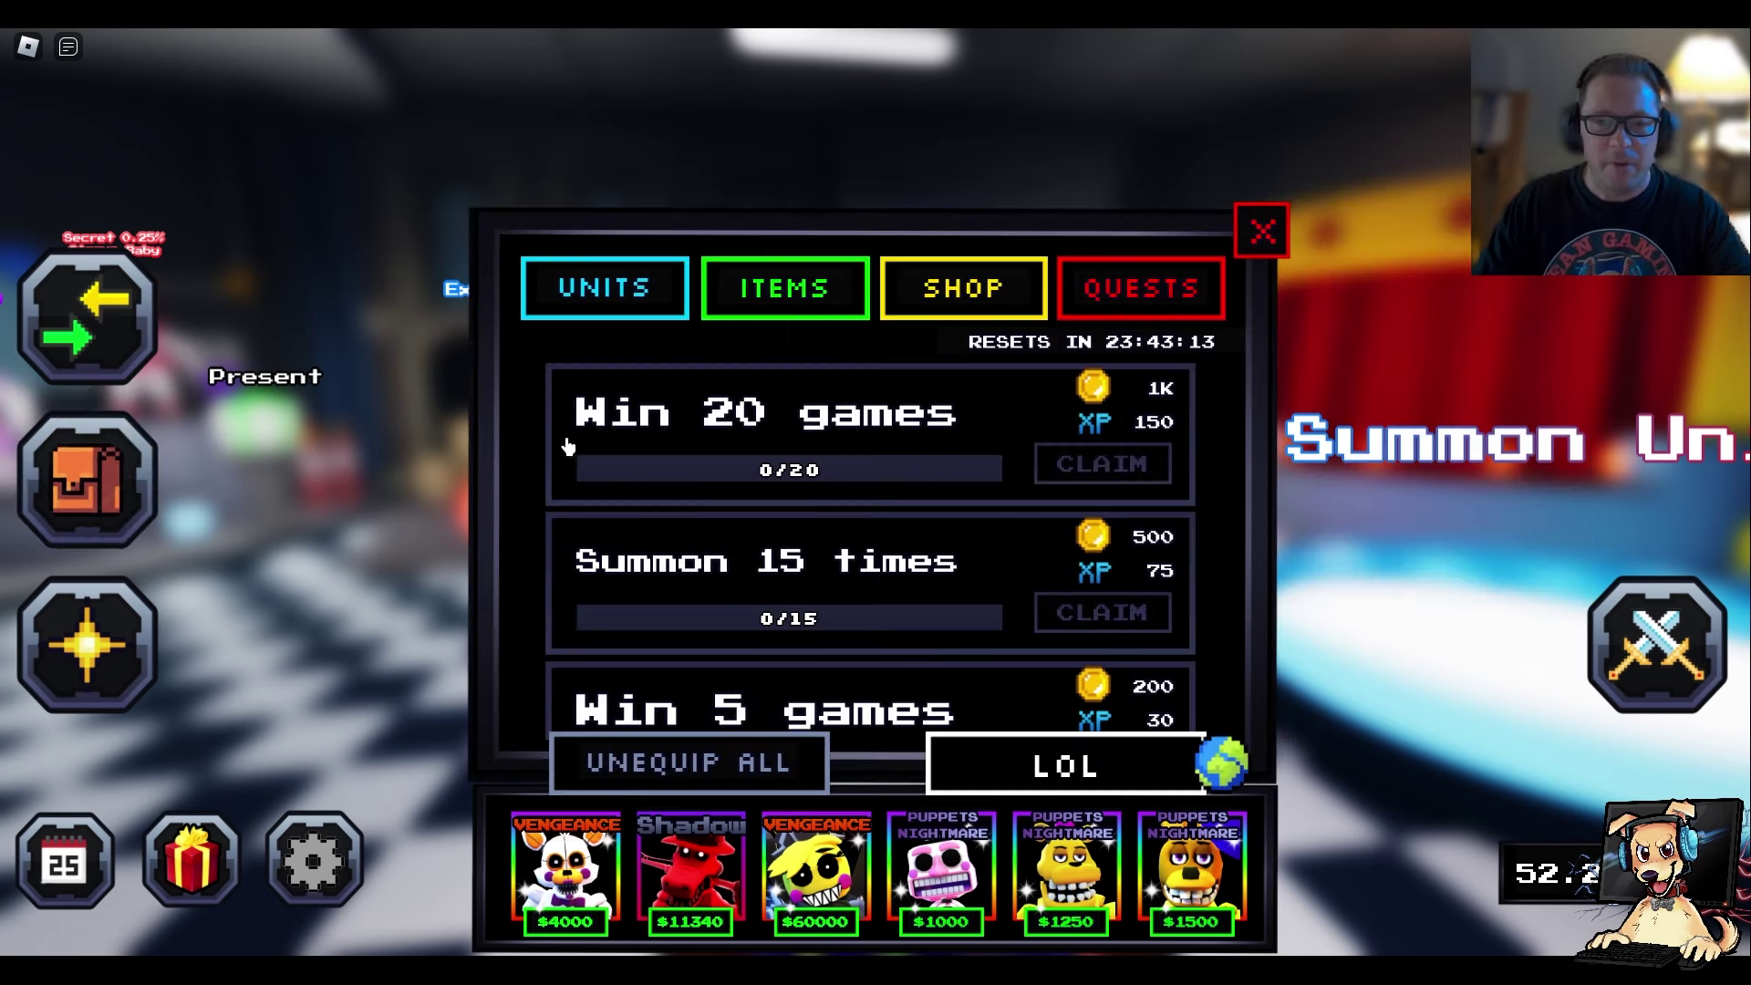
left_click(604, 288)
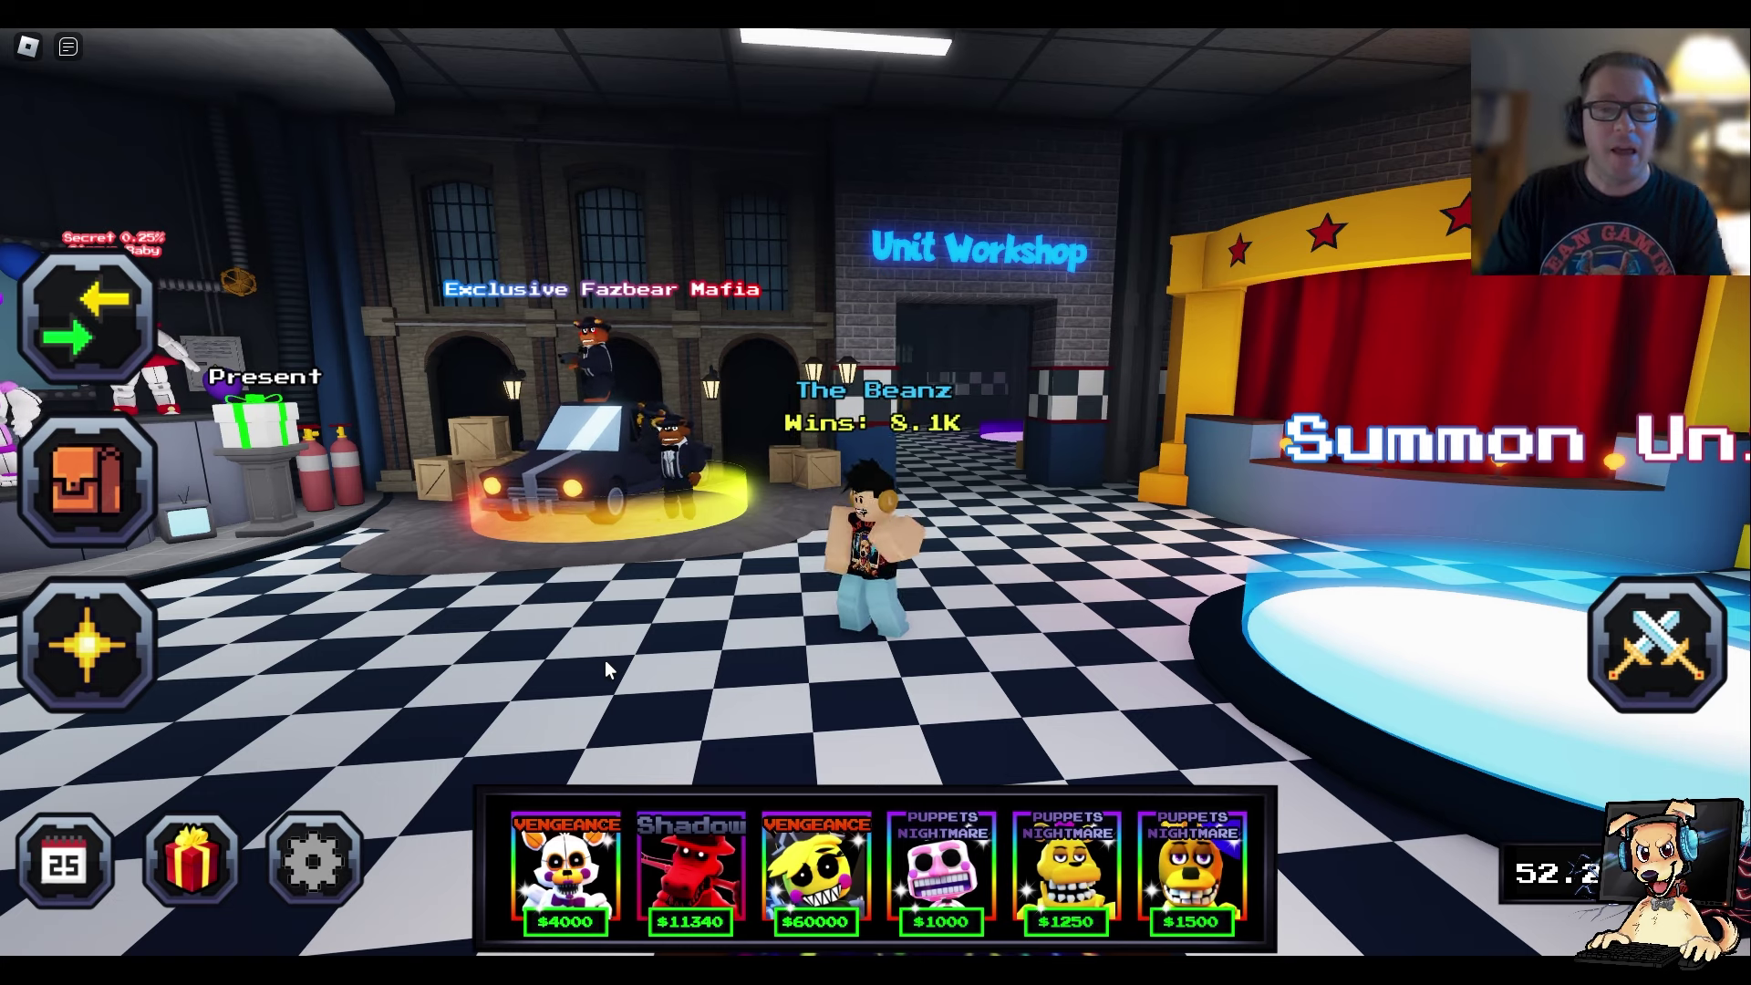
key("w")
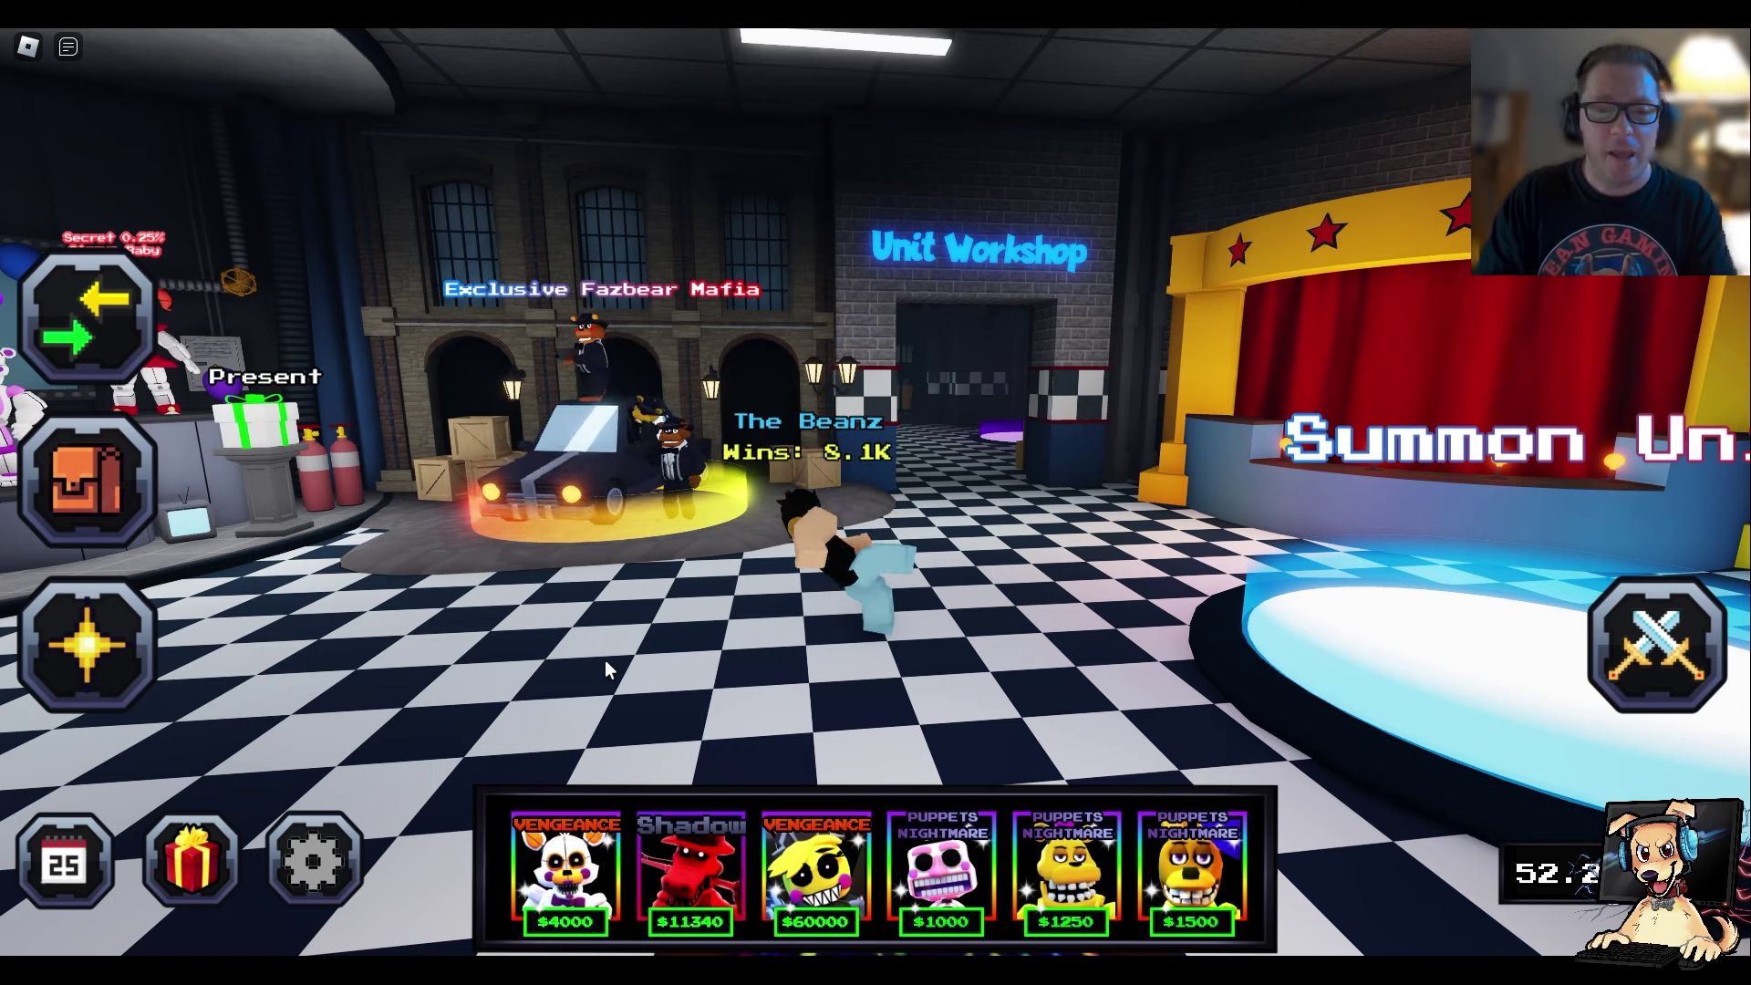
key("a")
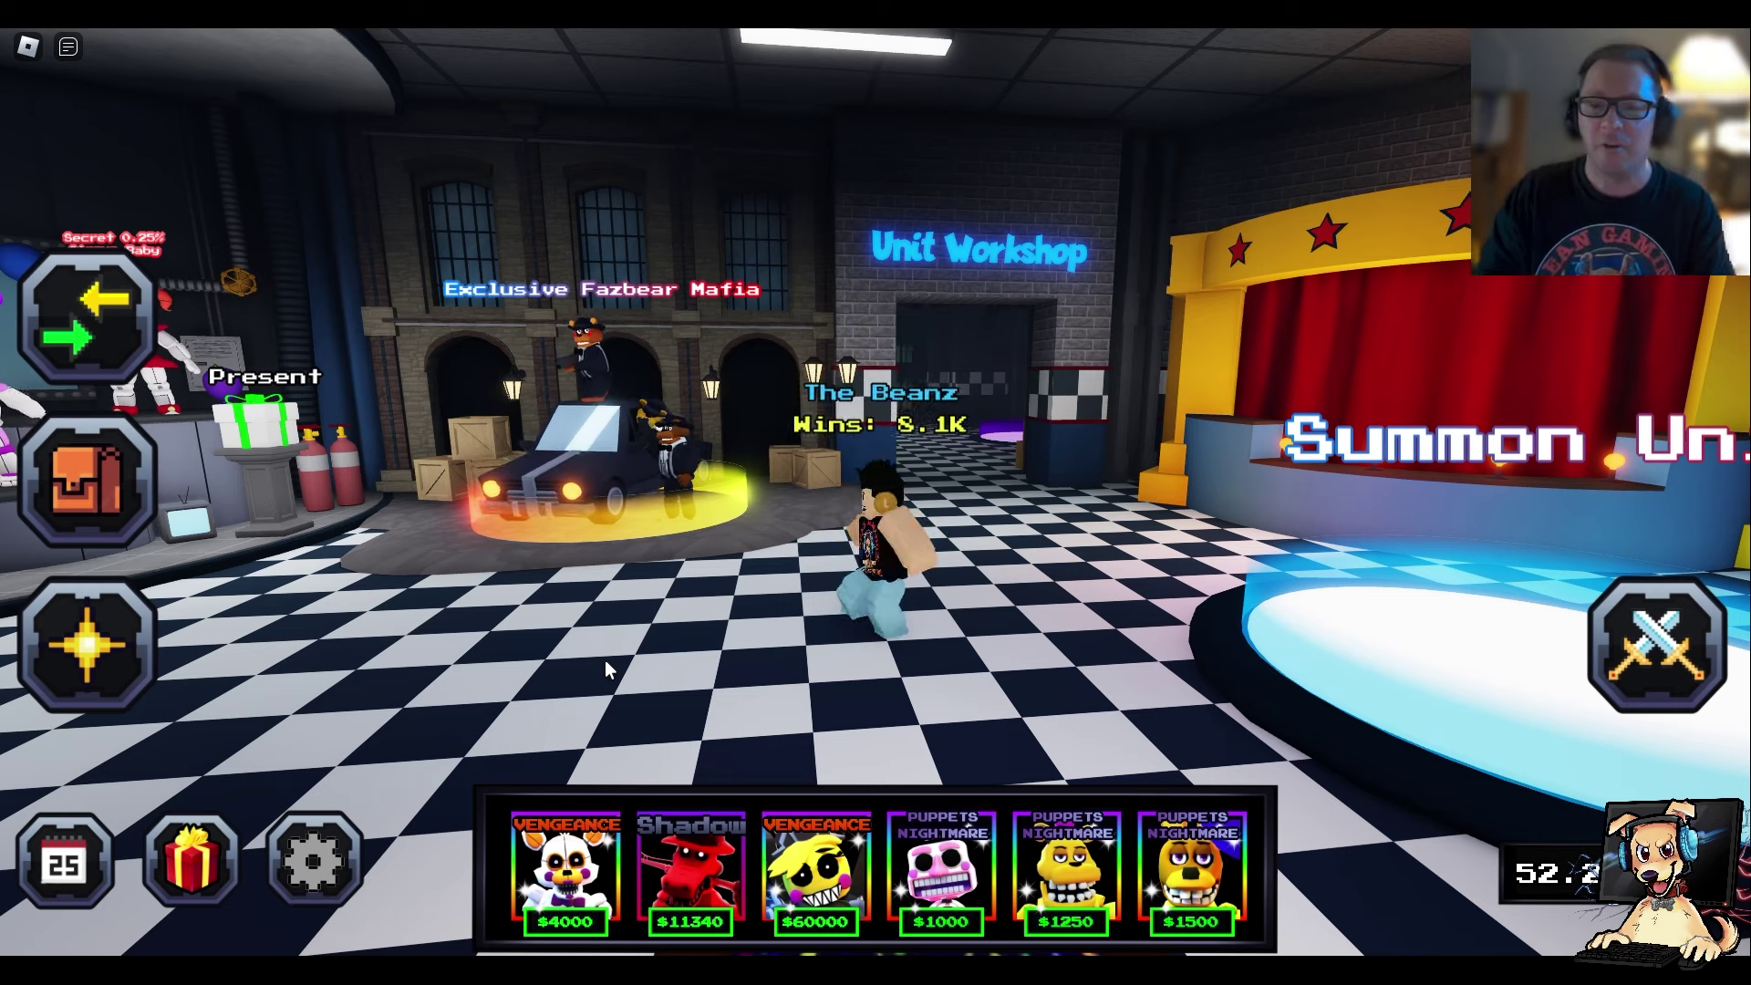
key("w")
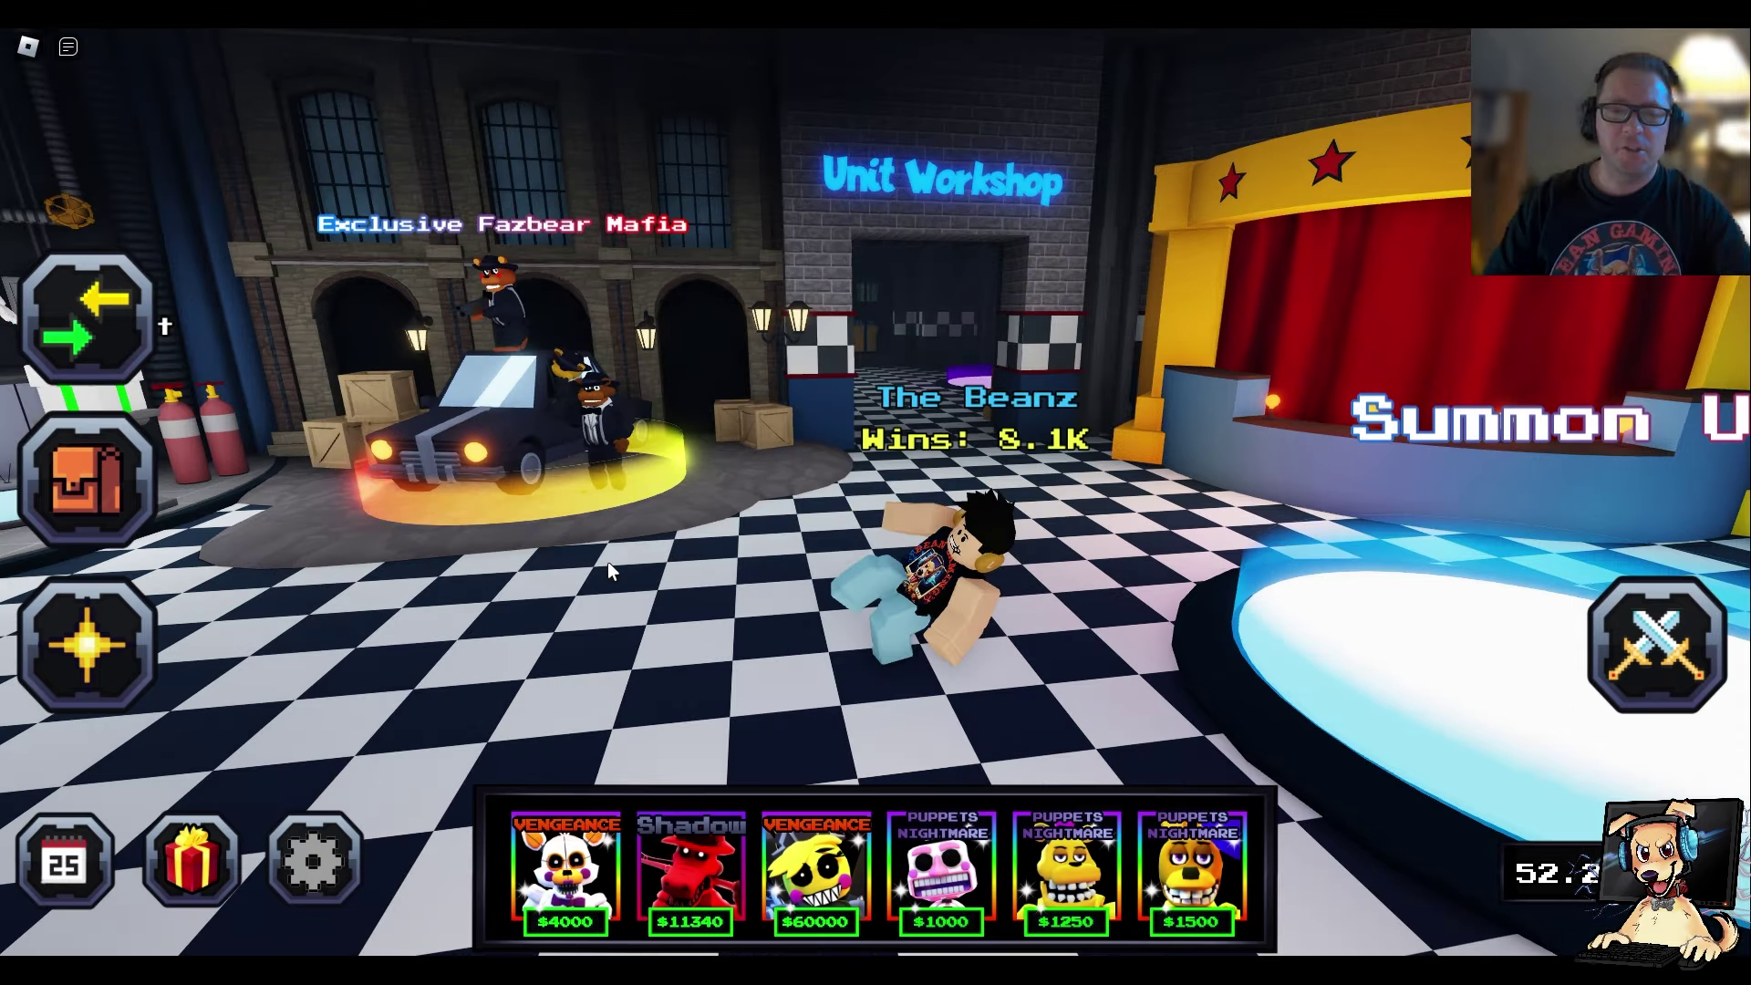